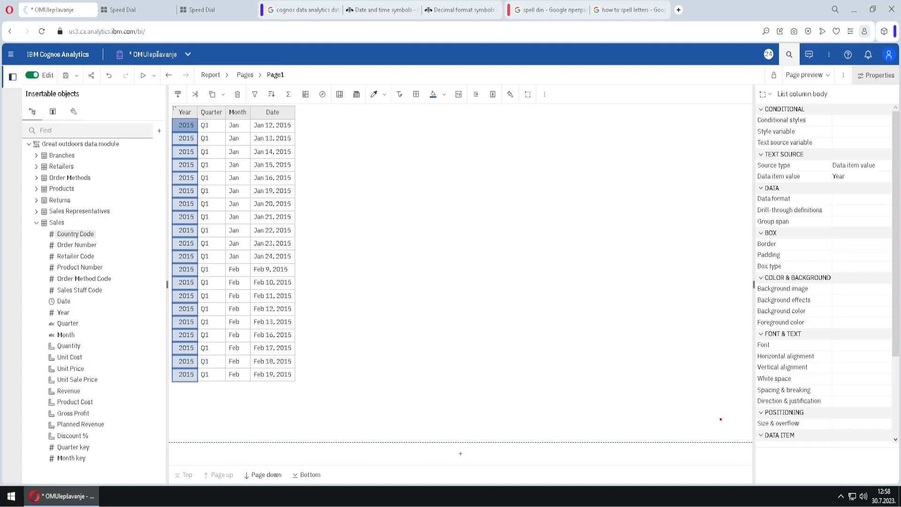
{"action": "mouse_move", "coordinate": [747, 409]}
{"action": "left_mouse_down"}
{"action": "mouse_move", "coordinate": [751, 202]}
{"action": "mouse_move", "coordinate": [846, 211]}
{"action": "mouse_move", "coordinate": [847, 226]}
{"action": "left_mouse_up"}
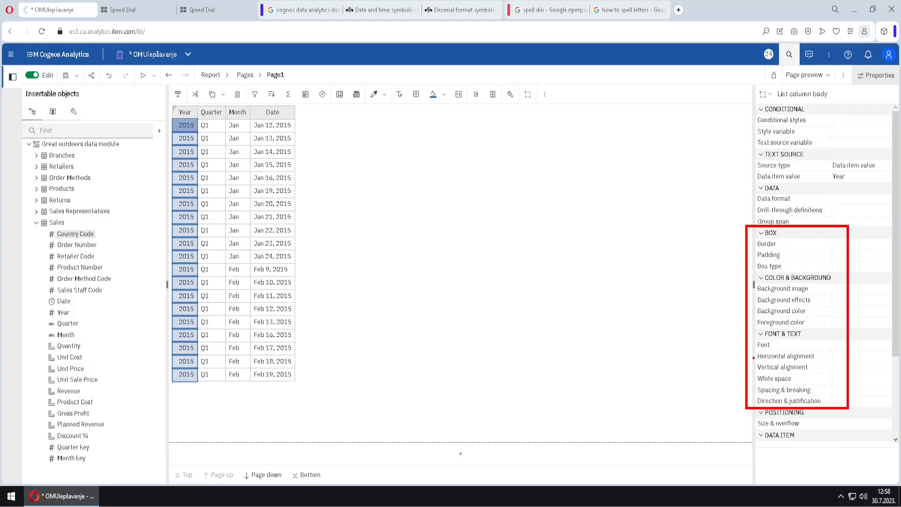
{"action": "key", "text": "Escape"}
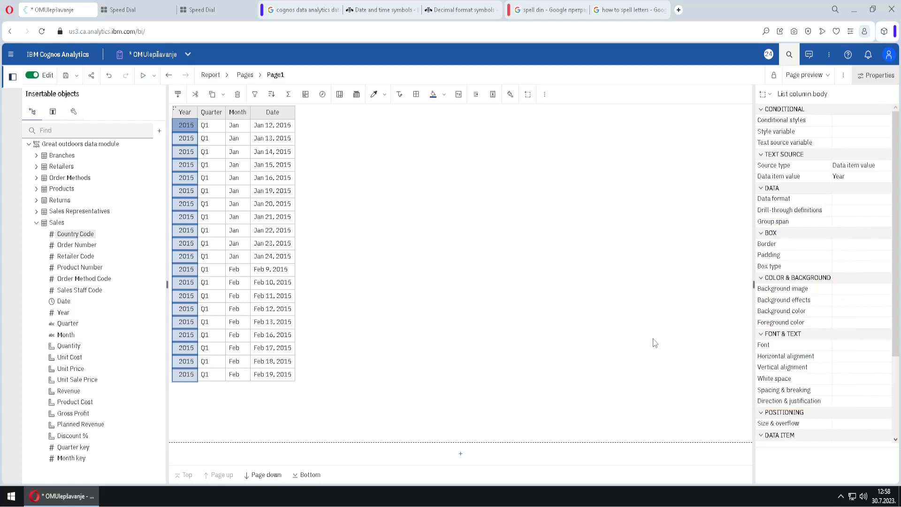
Set the Year column body's border style to dashed line and its width to 1 mm
{"action": "left_click", "coordinate": [850, 245]}
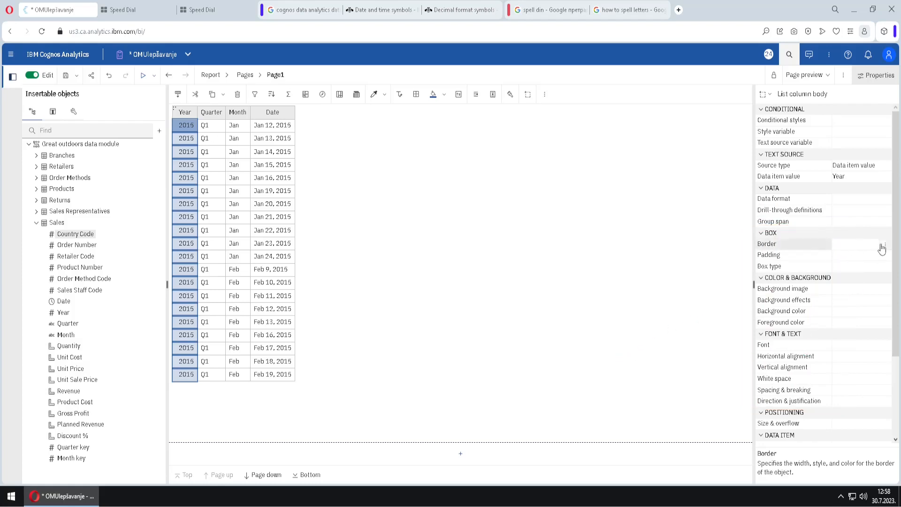
{"action": "left_click", "coordinate": [885, 246]}
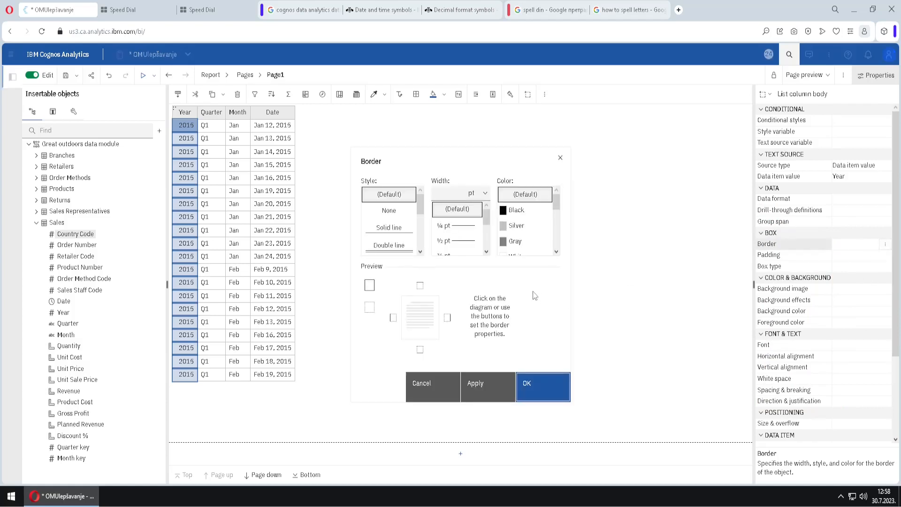
{"action": "left_click_drag", "start_coordinate": [419, 209], "coordinate": [419, 221]}
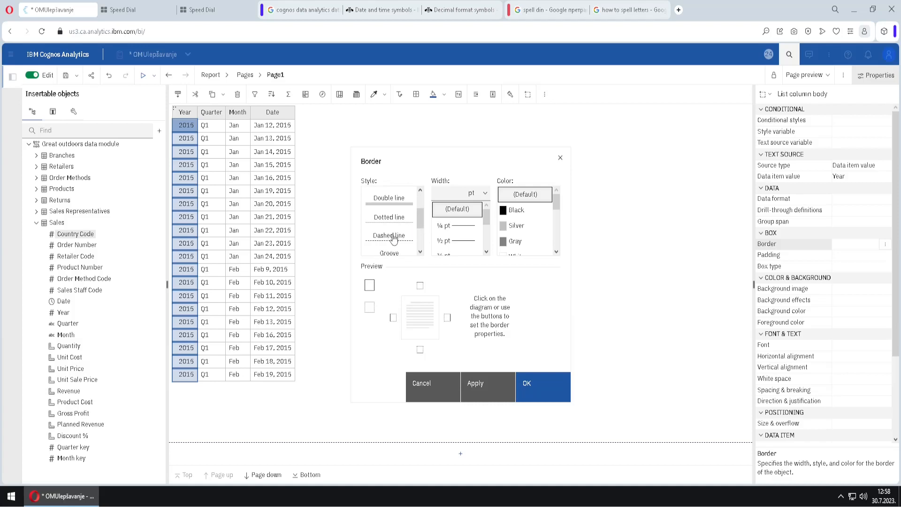
{"action": "left_click", "coordinate": [392, 238]}
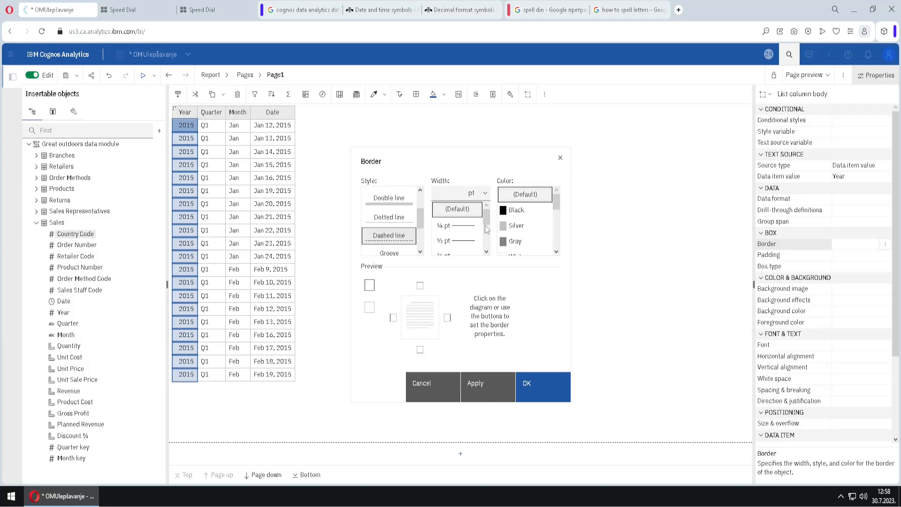
{"action": "left_click", "coordinate": [464, 227]}
{"action": "left_click", "coordinate": [467, 242]}
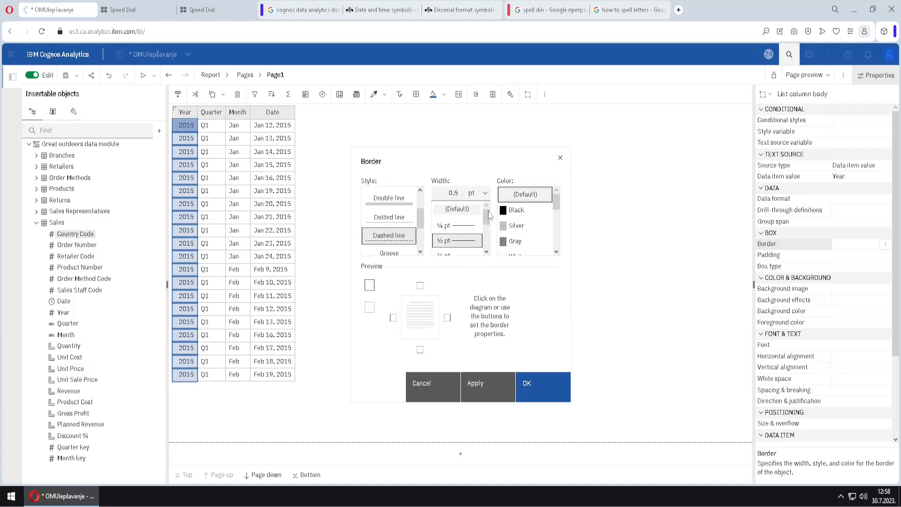
{"action": "left_click", "coordinate": [485, 194]}
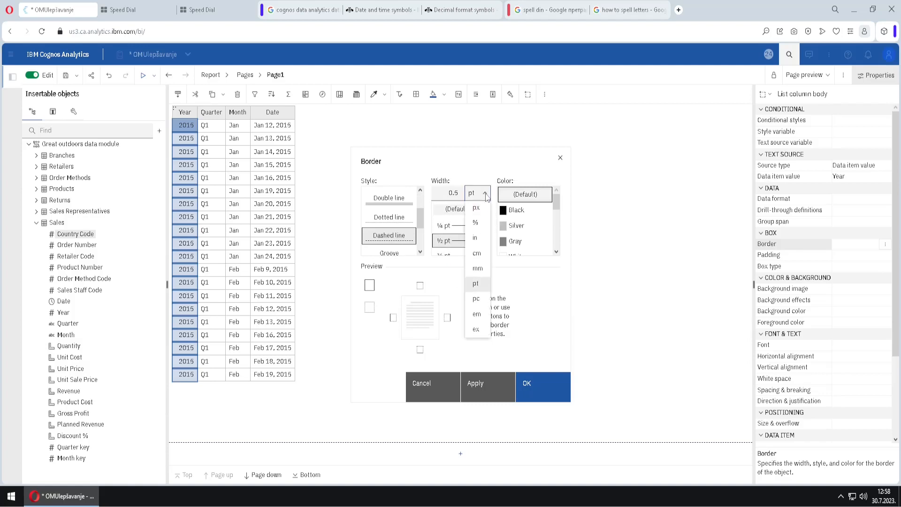
{"action": "left_click", "coordinate": [477, 269]}
{"action": "double_click", "coordinate": [451, 193]}
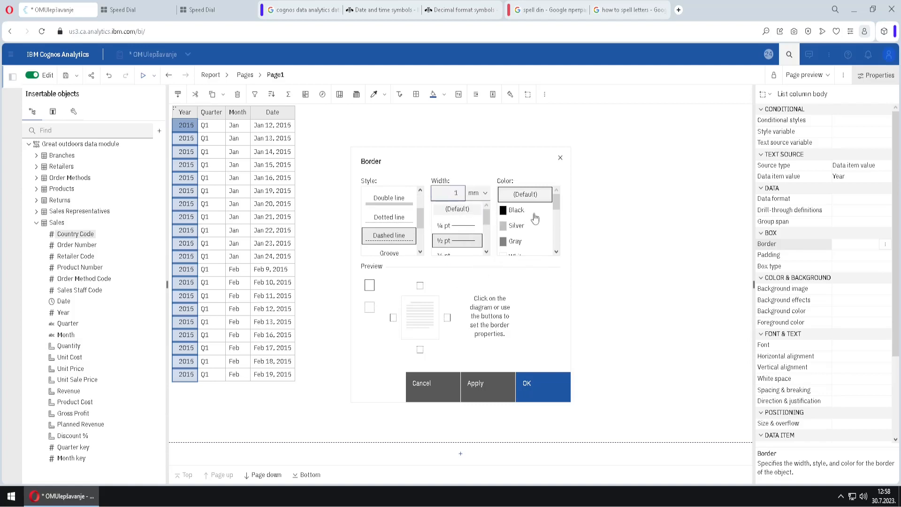
Set the border color to Red, apply it to the column's left and right sides, and confirm
{"action": "left_click", "coordinate": [557, 216]}
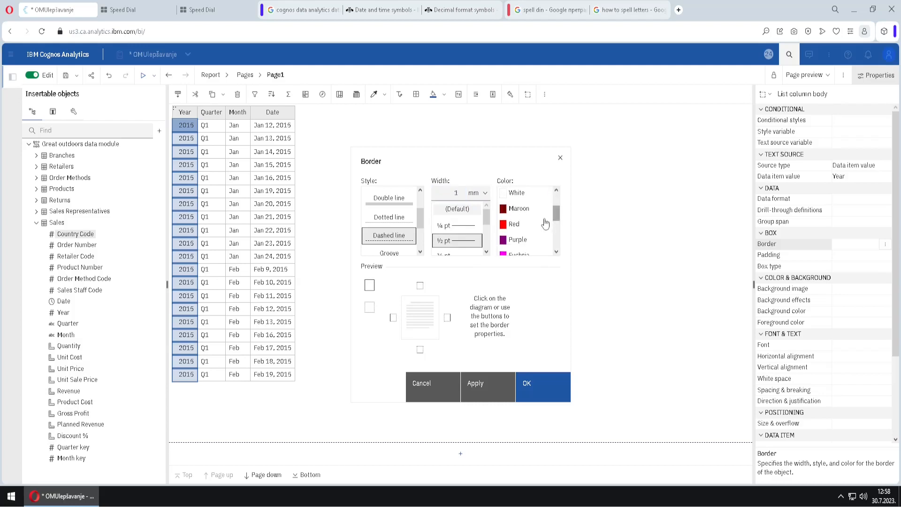
{"action": "left_click", "coordinate": [516, 229]}
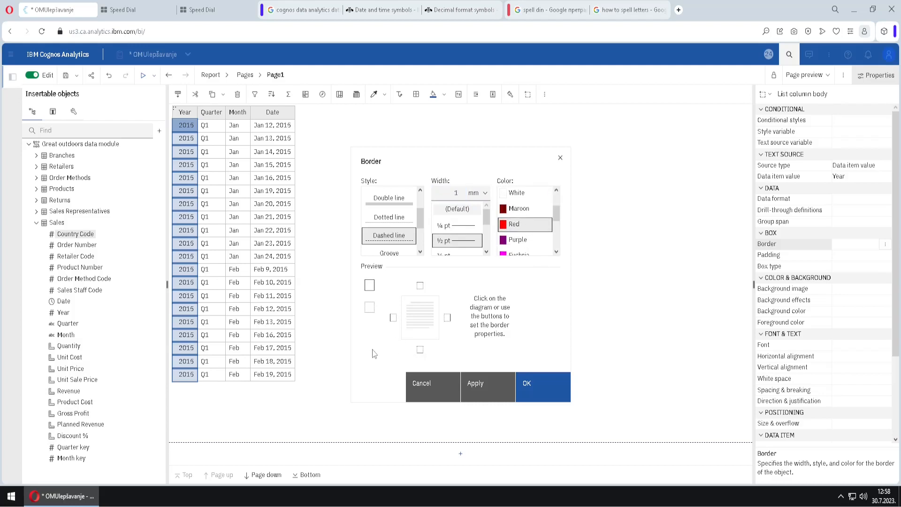
{"action": "left_click", "coordinate": [393, 318]}
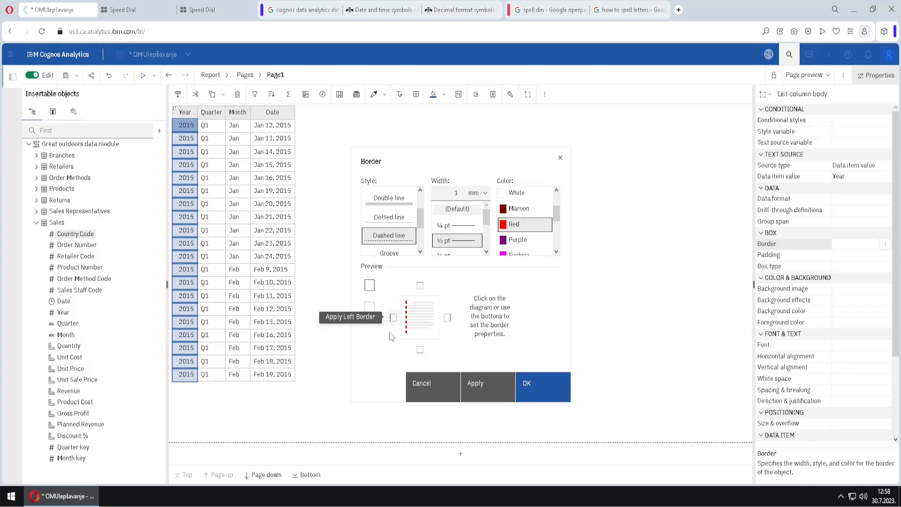
{"action": "left_click", "coordinate": [447, 318]}
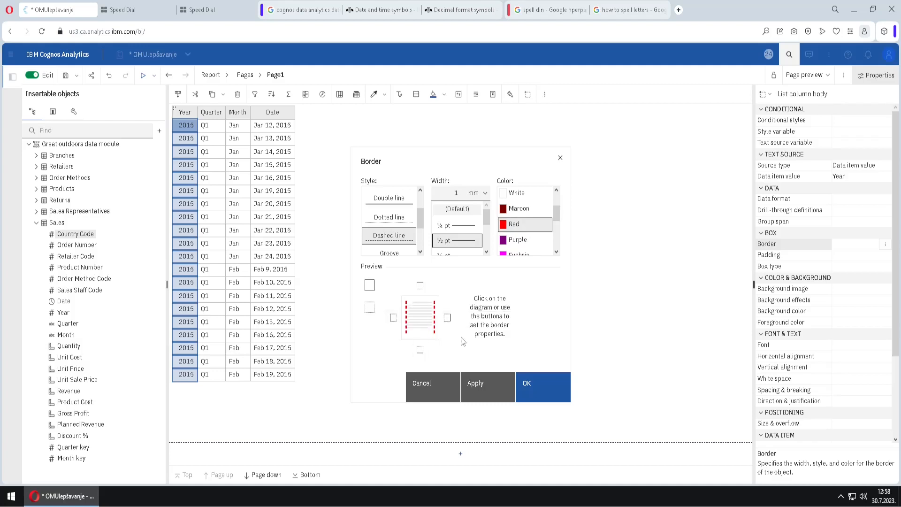
{"action": "left_click", "coordinate": [539, 384]}
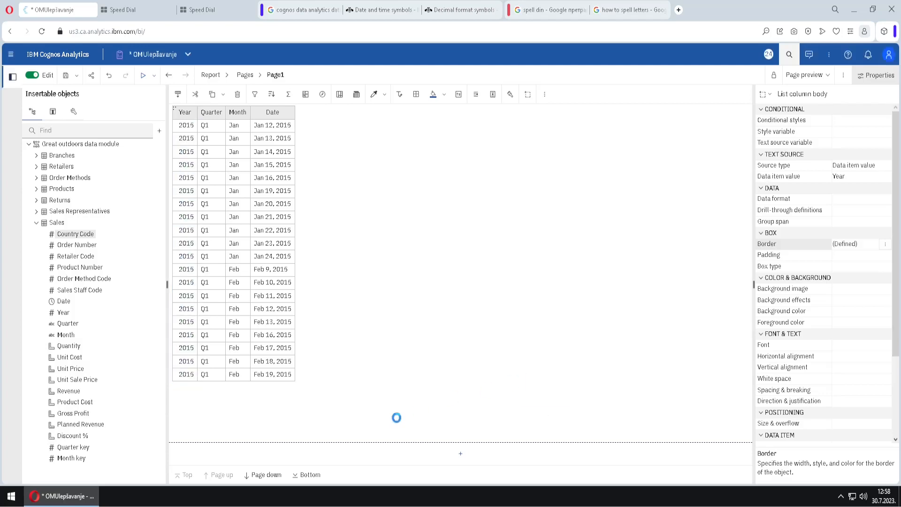
{"action": "left_click", "coordinate": [352, 450]}
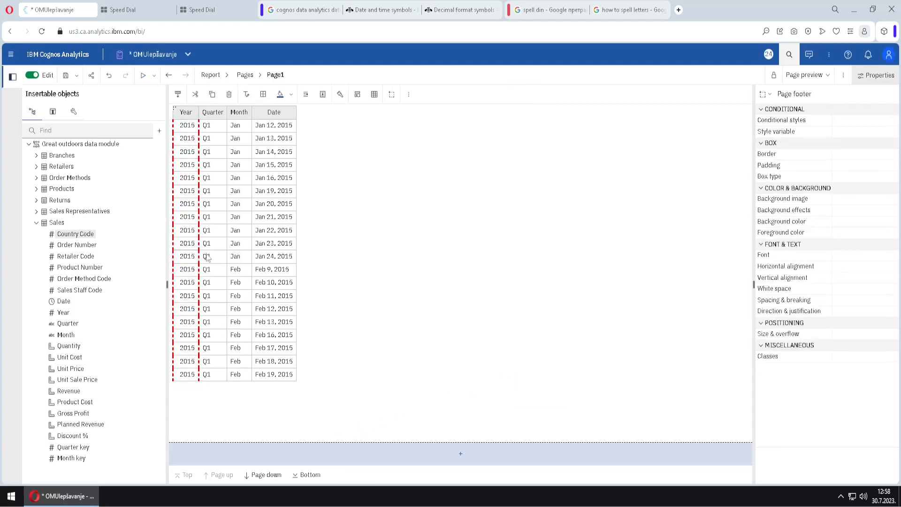
Reopen the border settings of the Year column body and open its custom border color options
{"action": "left_click", "coordinate": [178, 146]}
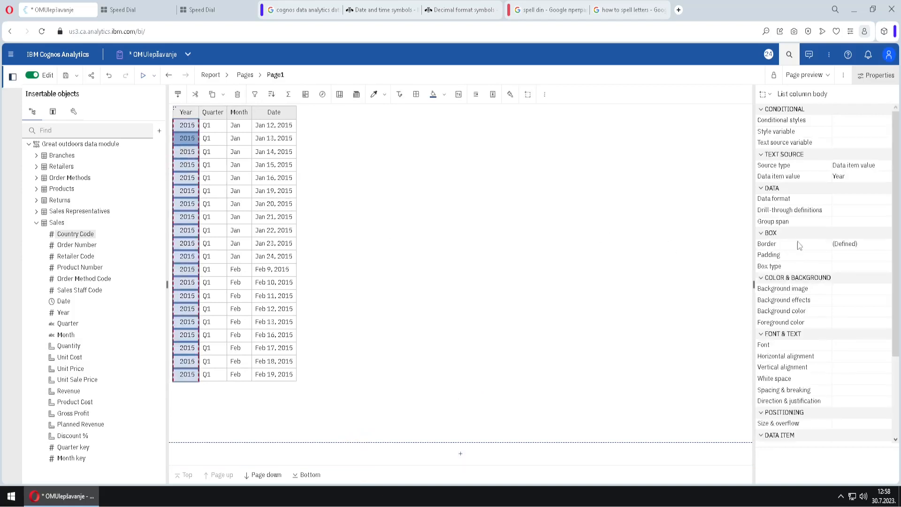
{"action": "left_click", "coordinate": [887, 245]}
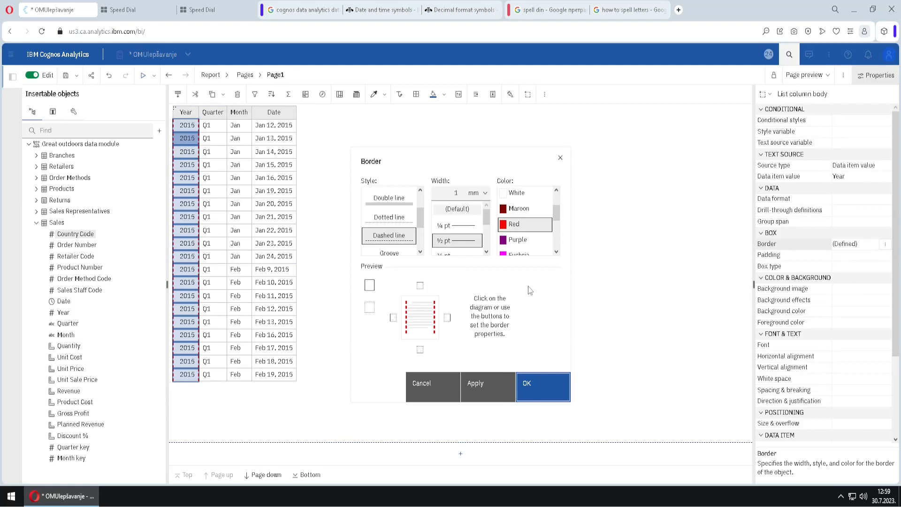
{"action": "left_click_drag", "start_coordinate": [558, 224], "coordinate": [557, 248]}
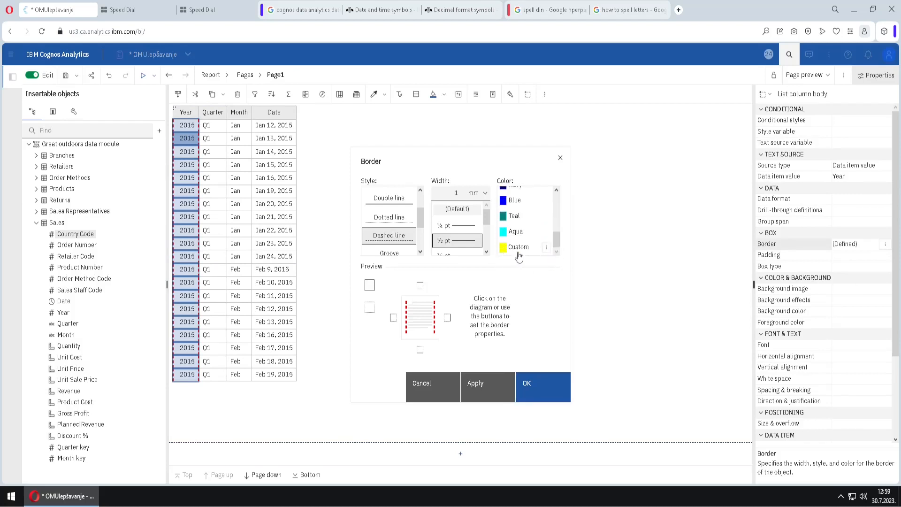
{"action": "left_click", "coordinate": [546, 249]}
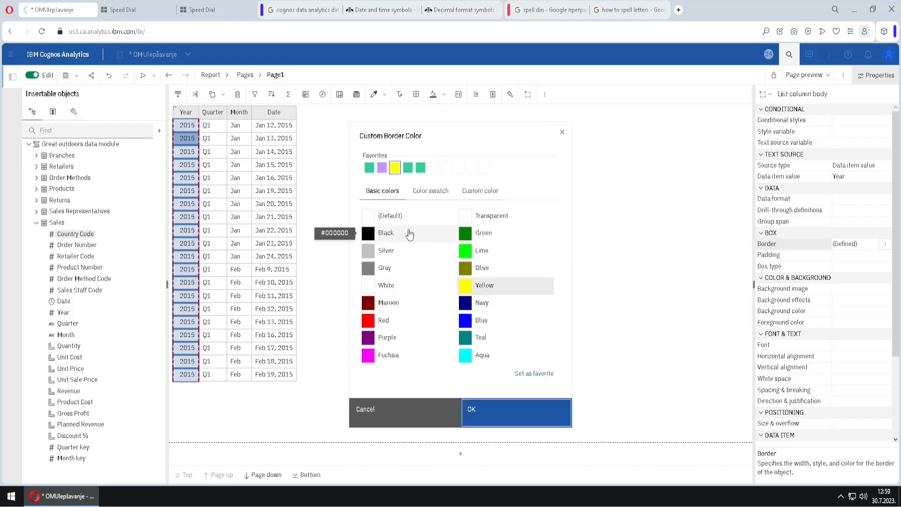
Look through the basic, swatch and custom color choices and try the light blue swatch 3399FF
{"action": "left_click", "coordinate": [429, 190]}
{"action": "left_click", "coordinate": [486, 191]}
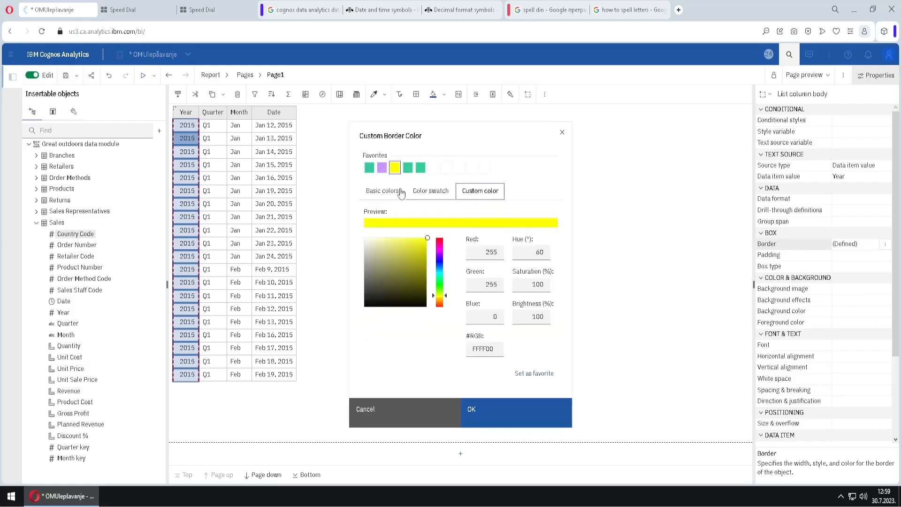
{"action": "left_click", "coordinate": [400, 191]}
{"action": "left_click", "coordinate": [391, 270]}
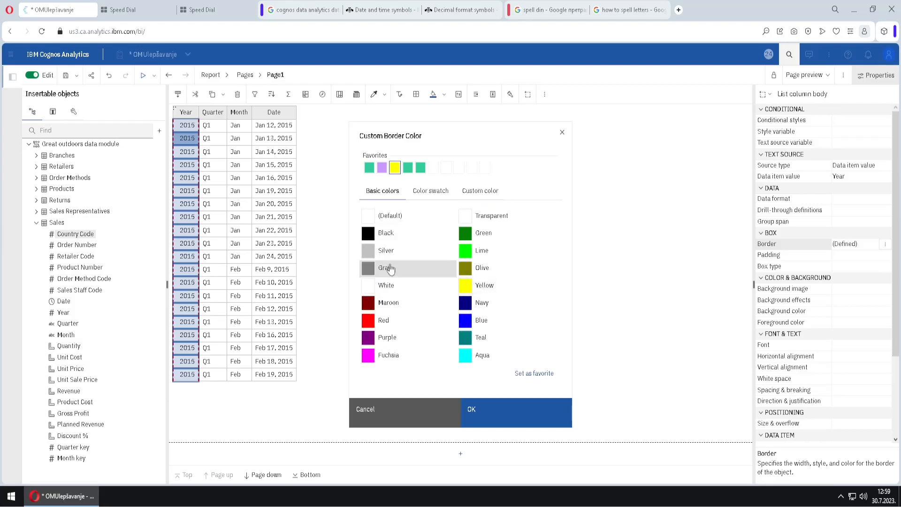
{"action": "left_click", "coordinate": [430, 191]}
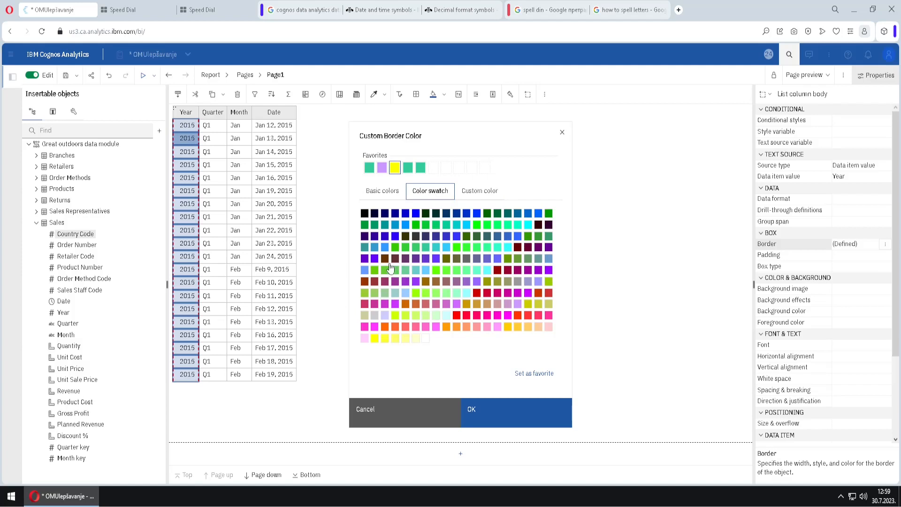
{"action": "left_click", "coordinate": [385, 247]}
Try several shades and hues in the custom color picker, ending on light green 7CE06C
{"action": "left_click", "coordinate": [484, 192]}
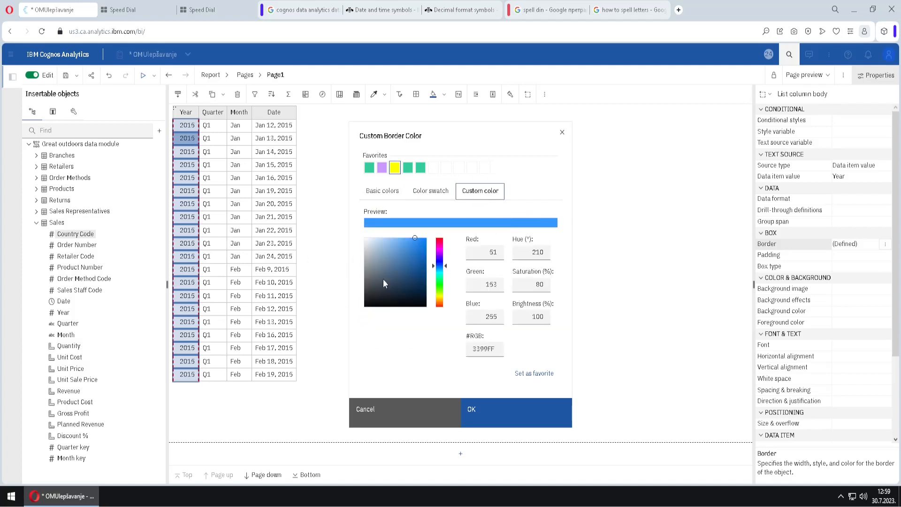
{"action": "left_click", "coordinate": [382, 273]}
{"action": "left_click", "coordinate": [388, 245]}
{"action": "left_click", "coordinate": [410, 260]}
{"action": "left_click", "coordinate": [384, 291]}
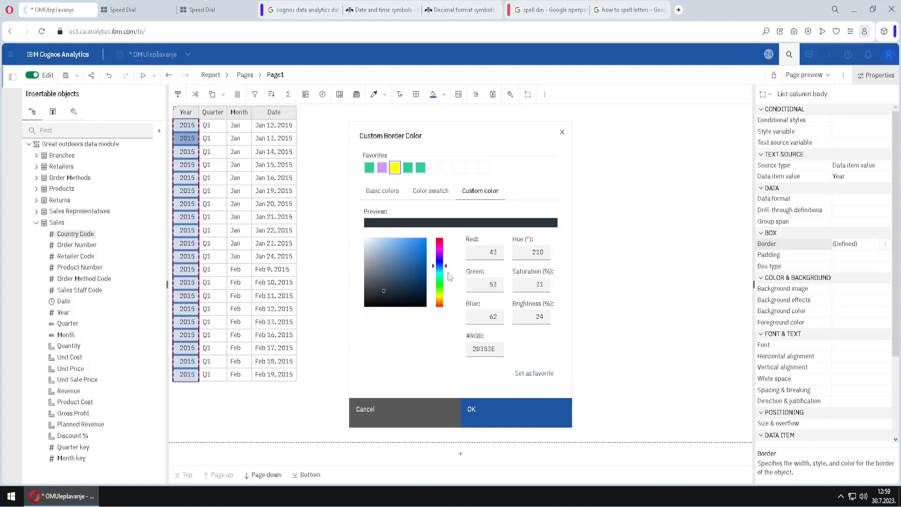
{"action": "mouse_move", "coordinate": [447, 269]}
{"action": "left_mouse_down"}
{"action": "mouse_move", "coordinate": [446, 297]}
{"action": "mouse_move", "coordinate": [446, 285]}
{"action": "left_mouse_up"}
{"action": "left_click", "coordinate": [397, 246]}
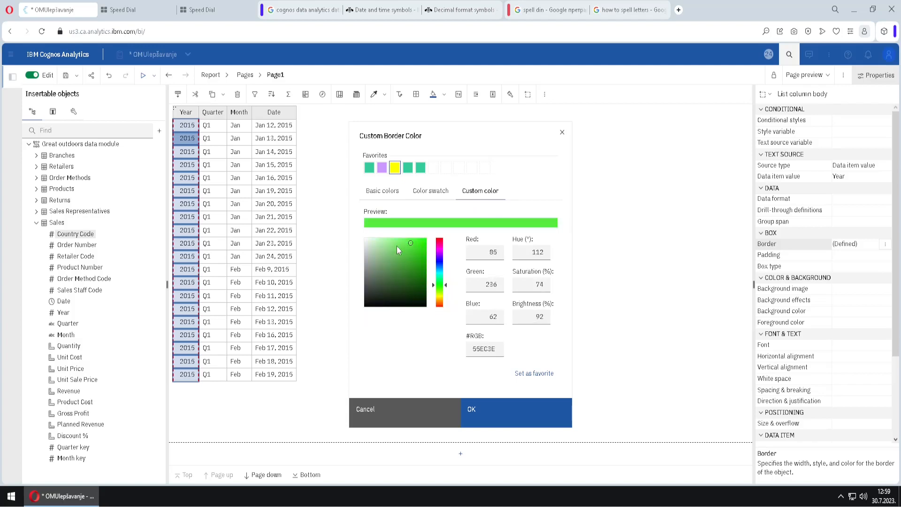
Set the custom color's red component to 50
{"action": "double_click", "coordinate": [485, 254]}
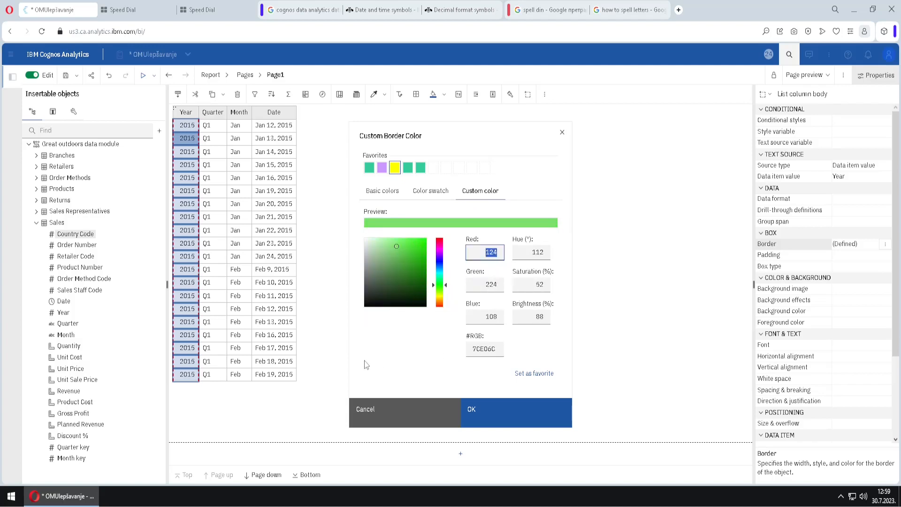
{"action": "type", "text": "50"}
{"action": "left_click", "coordinate": [404, 361]}
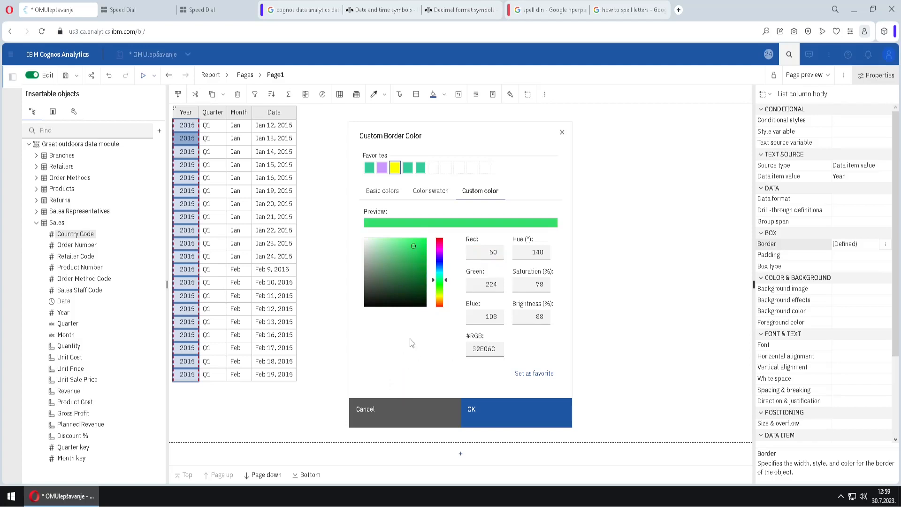
Save the basic color Navy as a favorite in the first empty favorites slot
{"action": "left_click", "coordinate": [391, 197]}
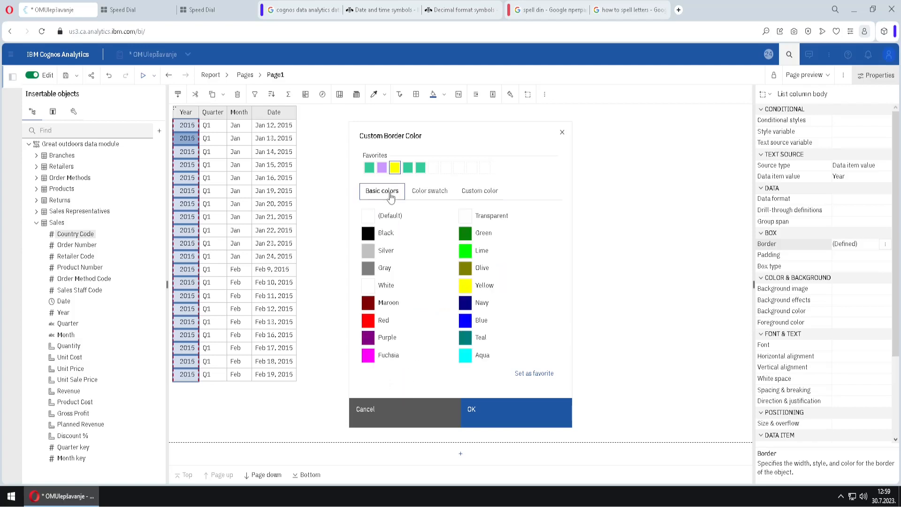
{"action": "left_click", "coordinate": [471, 309]}
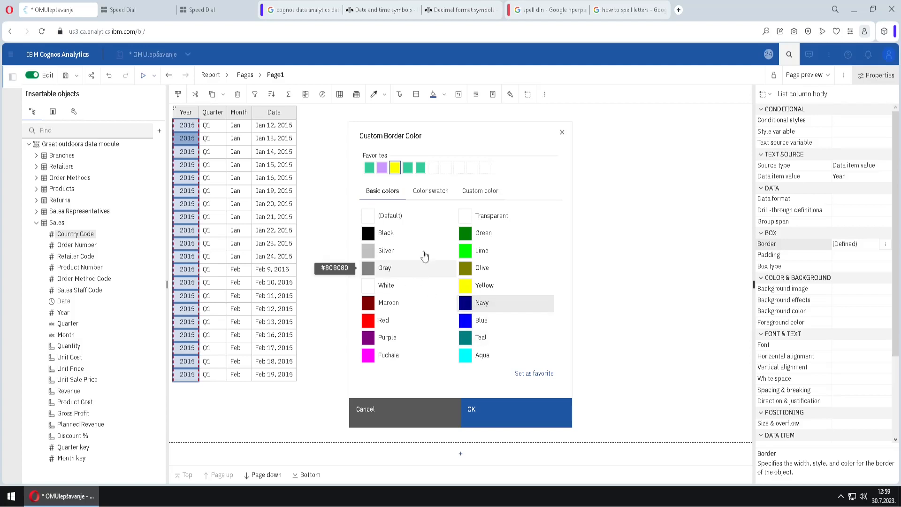
{"action": "left_click", "coordinate": [432, 171]}
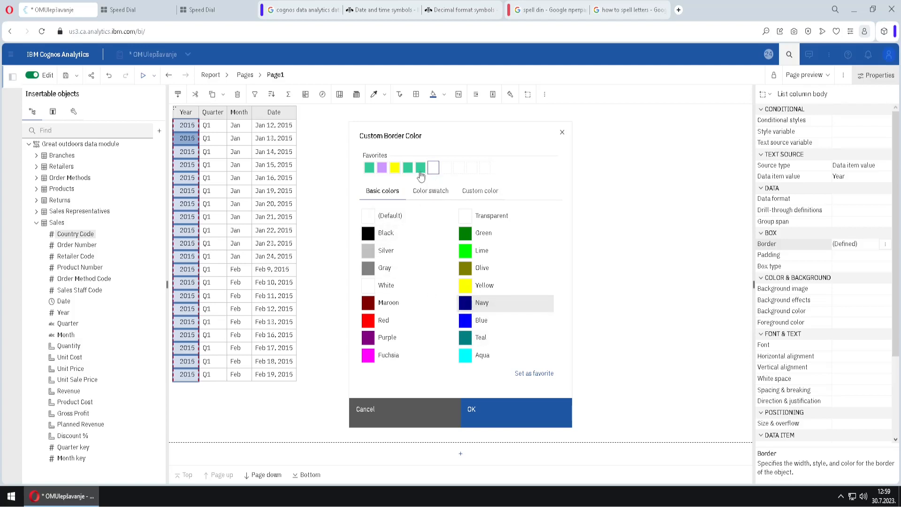
{"action": "left_click", "coordinate": [533, 377]}
Pick a dark magenta color swatch and save it as a favorite in the next empty slot
{"action": "left_click", "coordinate": [429, 192]}
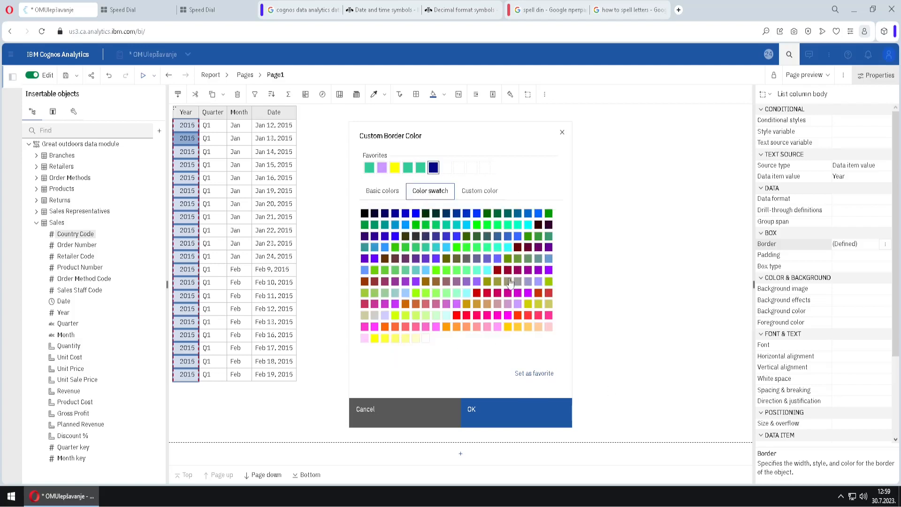
{"action": "left_click", "coordinate": [518, 270]}
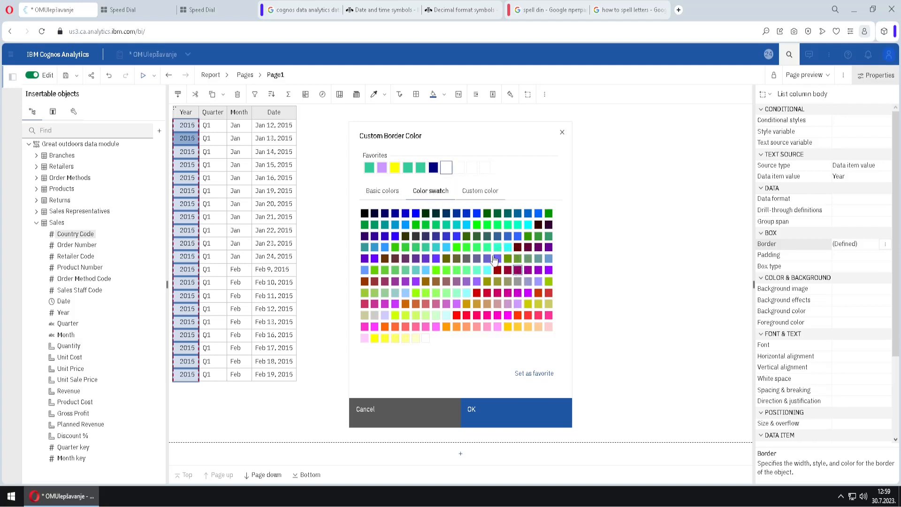
{"action": "left_click", "coordinate": [529, 377]}
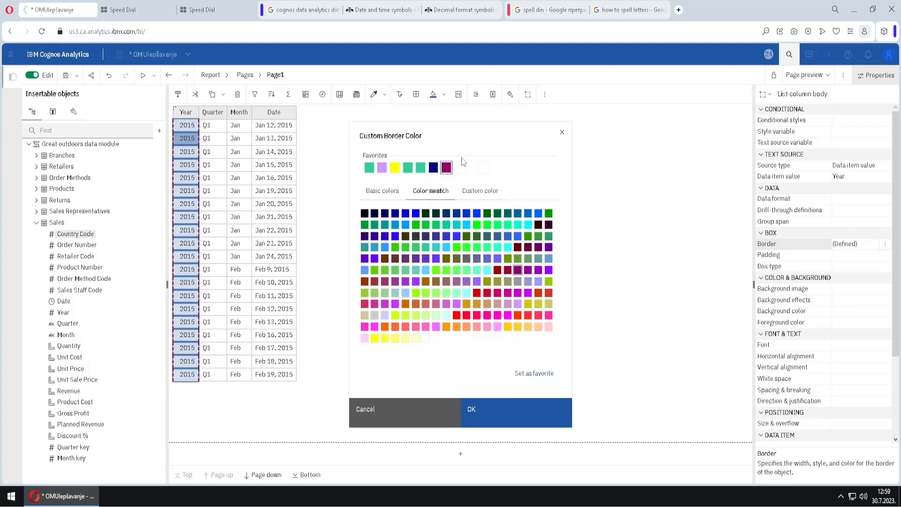
Mix the muted green custom color 6AA975 and save it as a favorite in the next empty slot
{"action": "left_click", "coordinate": [493, 196]}
{"action": "left_click", "coordinate": [388, 261]}
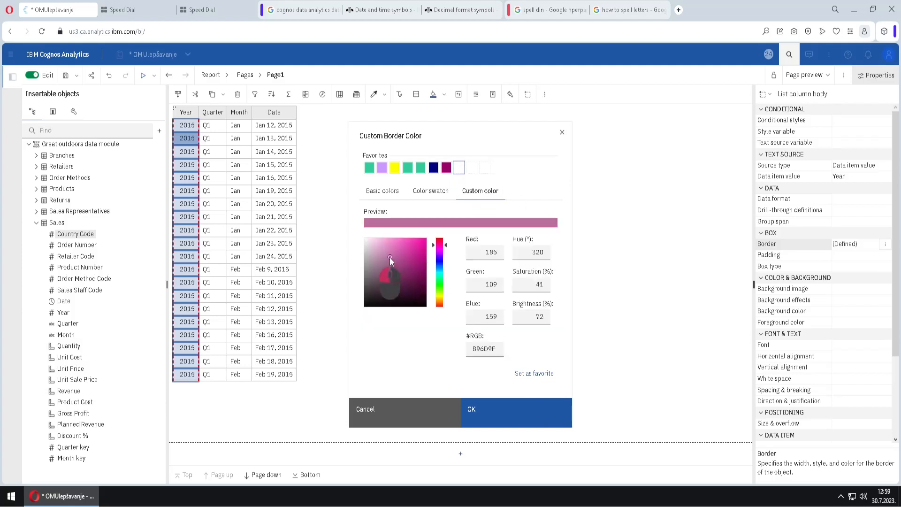
{"action": "left_click", "coordinate": [439, 281]}
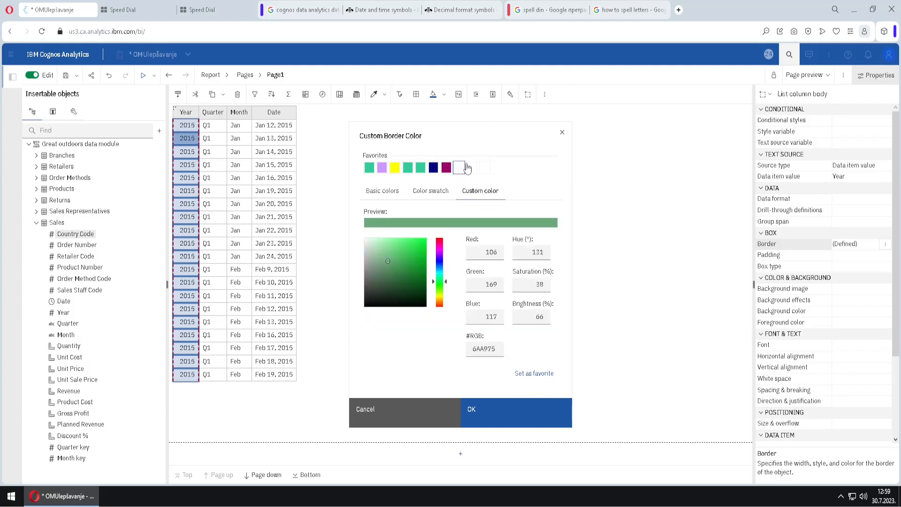
{"action": "left_click", "coordinate": [532, 373]}
Choose the basic color Red as the custom border color
{"action": "left_click", "coordinate": [382, 192]}
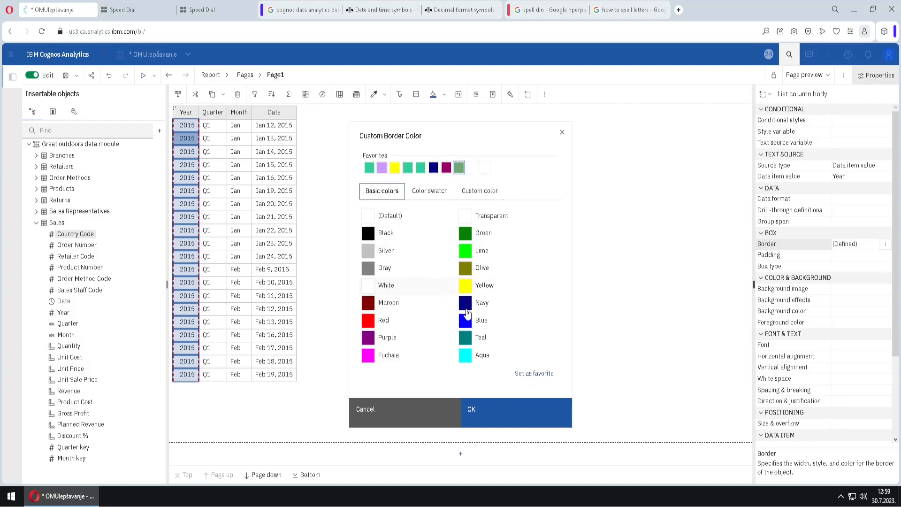
{"action": "left_click", "coordinate": [384, 326]}
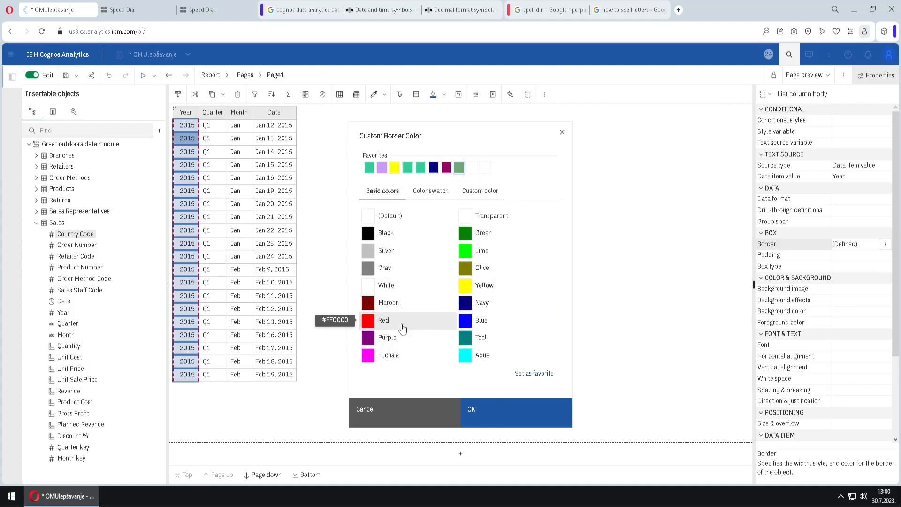
{"action": "left_click", "coordinate": [494, 418]}
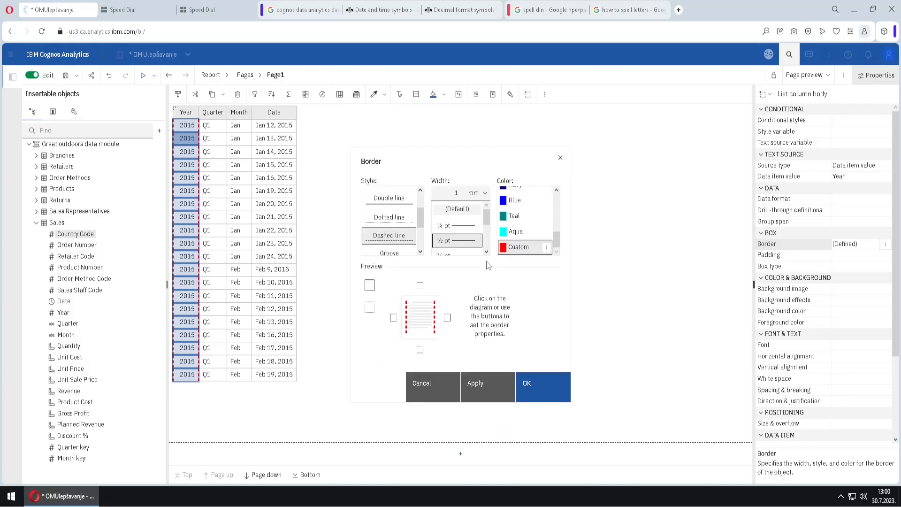
Change the custom border color to the green in the fifth favorites slot
{"action": "left_click", "coordinate": [547, 247]}
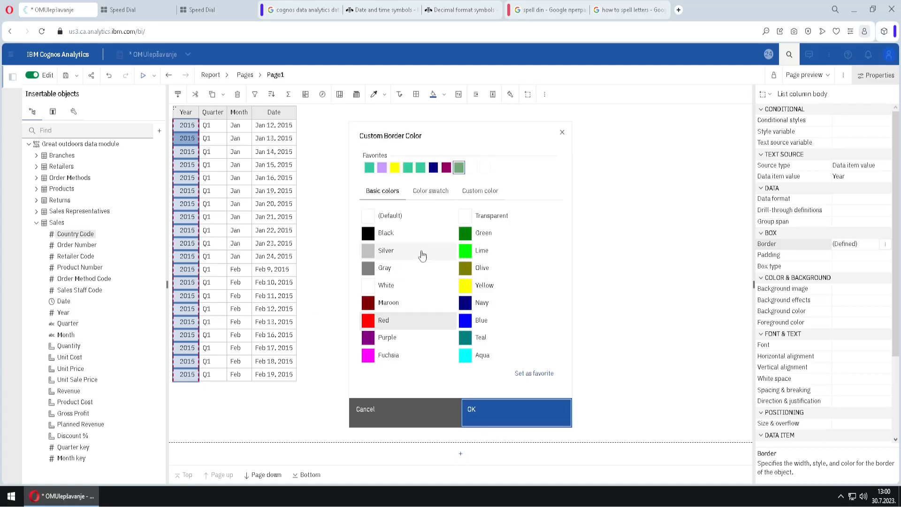
{"action": "left_click", "coordinate": [421, 168]}
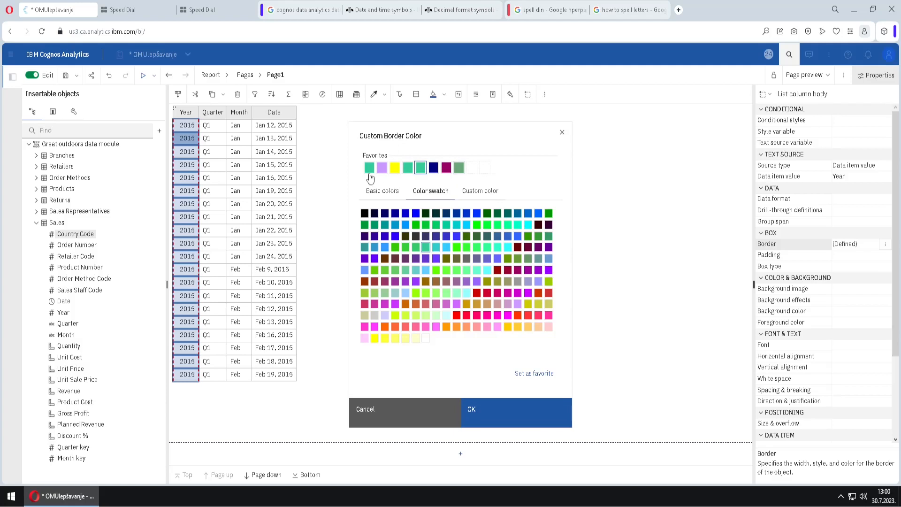
{"action": "left_click", "coordinate": [494, 412]}
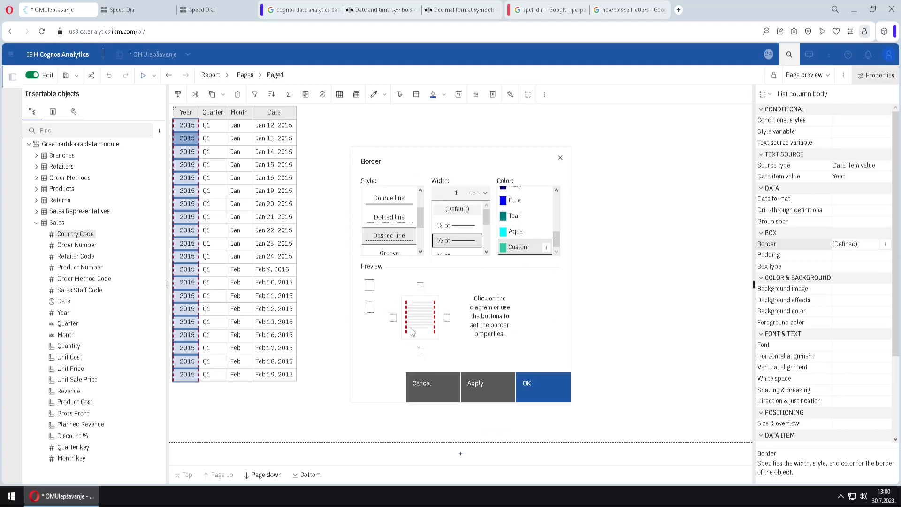
Clear all borders from the Year column, confirm the change, and reselect the column's body cells
{"action": "left_click", "coordinate": [370, 285]}
{"action": "left_click", "coordinate": [370, 310]}
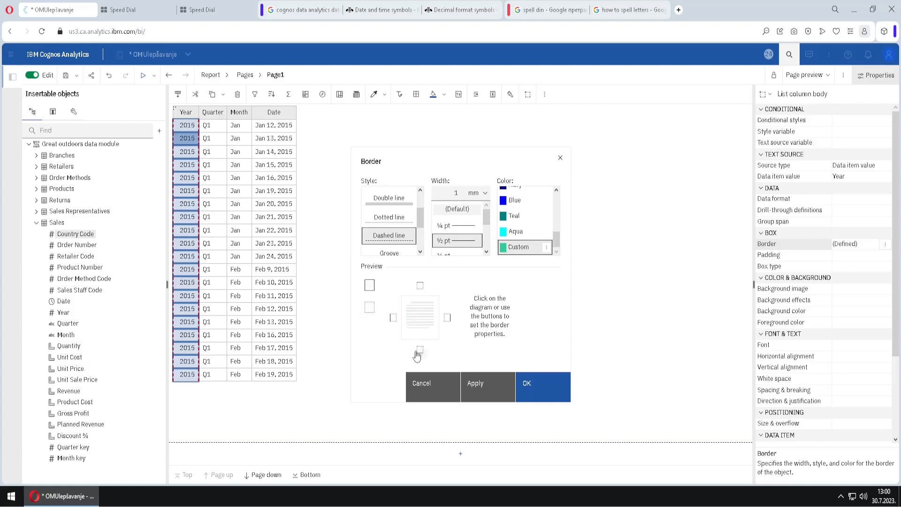
{"action": "left_click", "coordinate": [541, 387]}
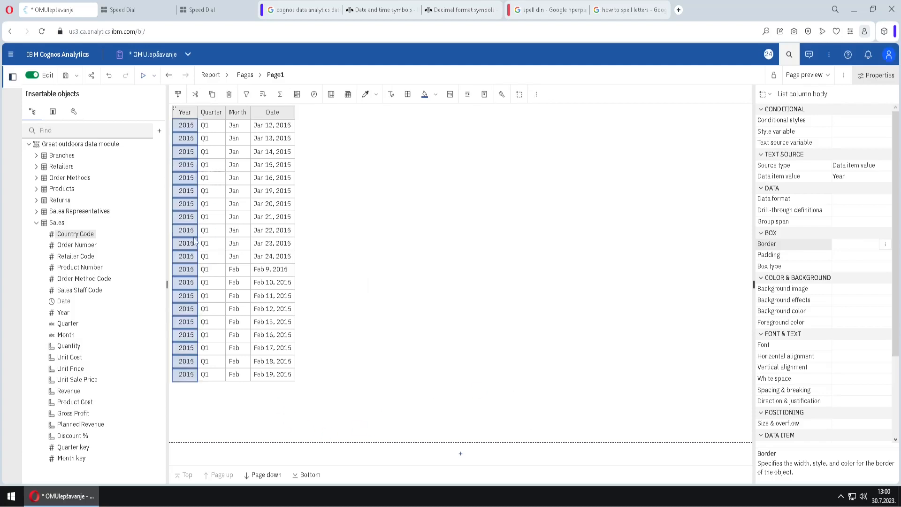
{"action": "left_click", "coordinate": [328, 454]}
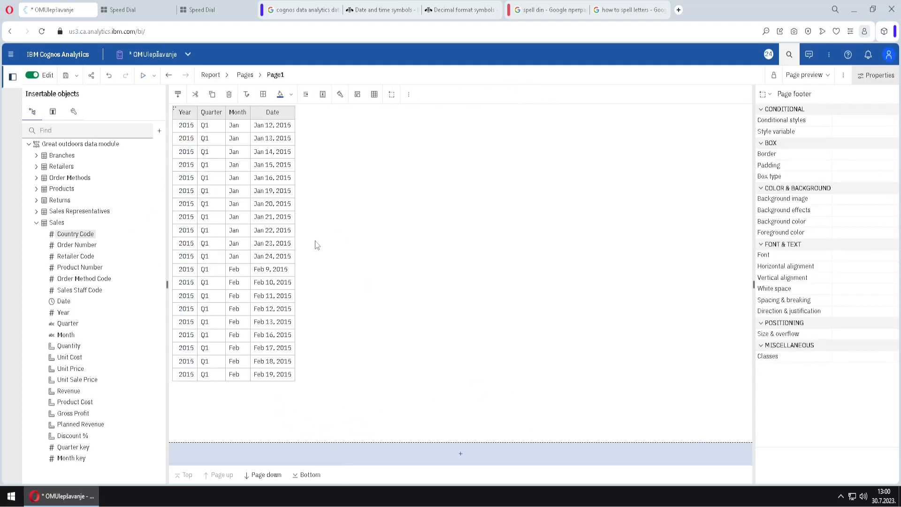
{"action": "left_click", "coordinate": [183, 202]}
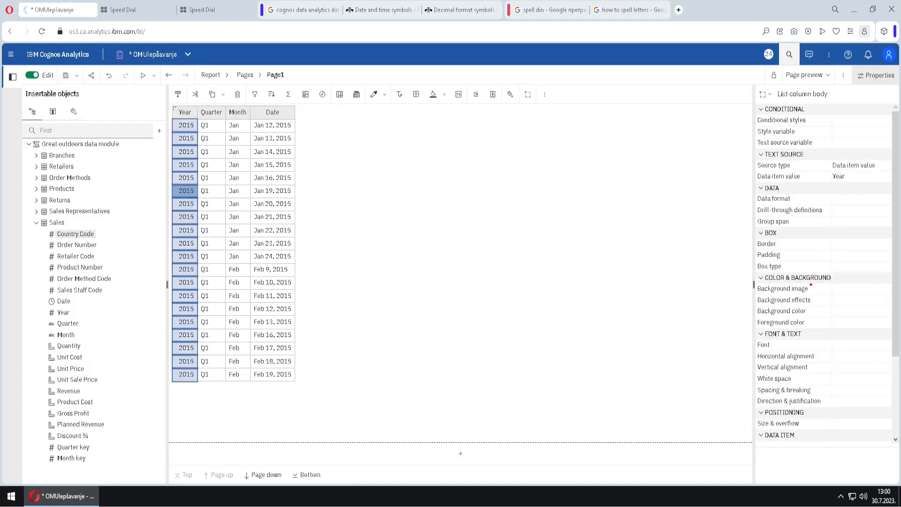
{"action": "mouse_move", "coordinate": [748, 256]}
{"action": "left_mouse_down"}
{"action": "mouse_move", "coordinate": [776, 236]}
{"action": "mouse_move", "coordinate": [897, 231]}
{"action": "left_mouse_up"}
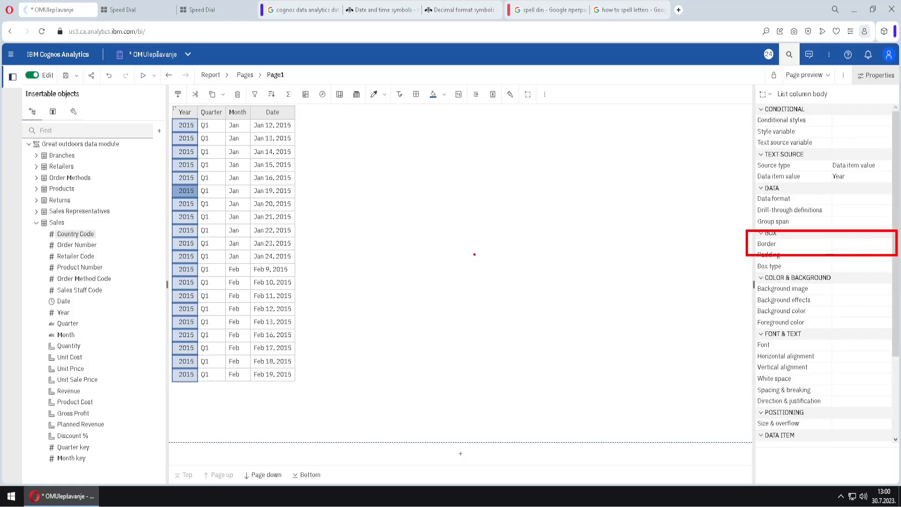
{"action": "key", "text": "Escape"}
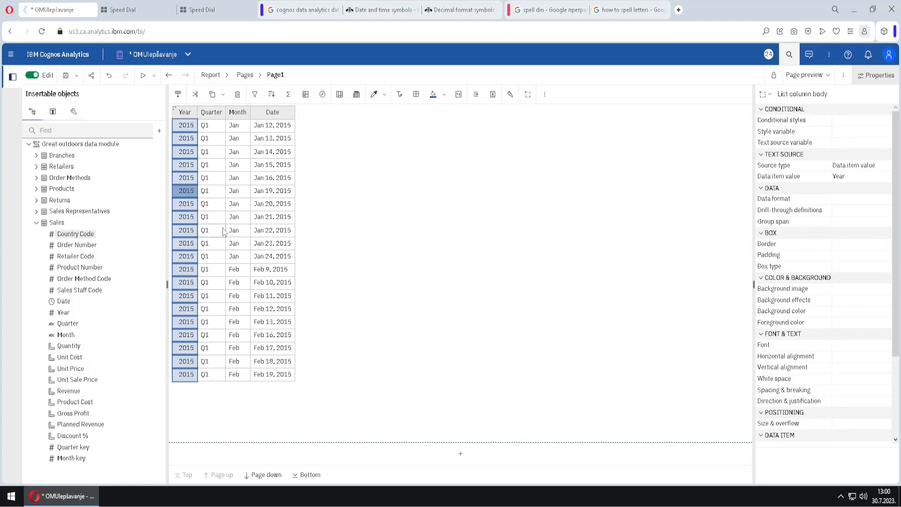
{"action": "key", "text": "ctrl+2"}
{"action": "left_click_drag", "start_coordinate": [220, 229], "coordinate": [257, 208]}
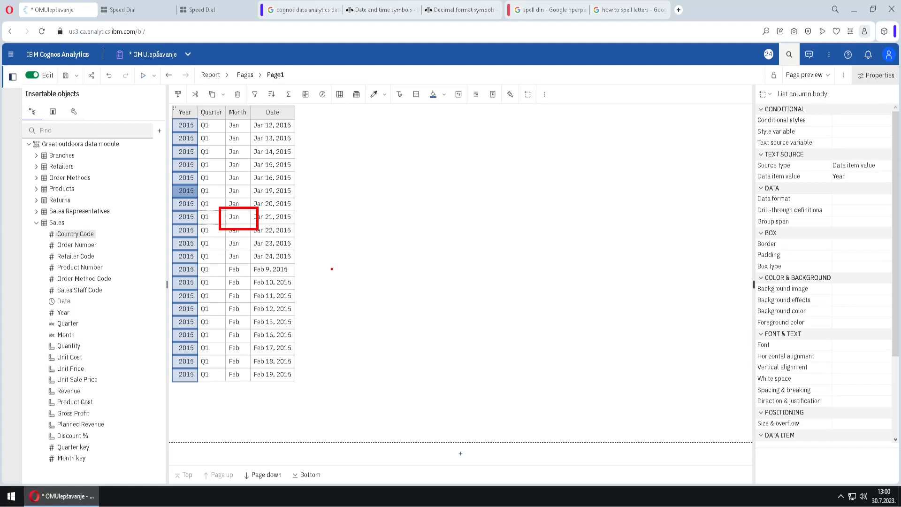
{"action": "key", "text": "Escape"}
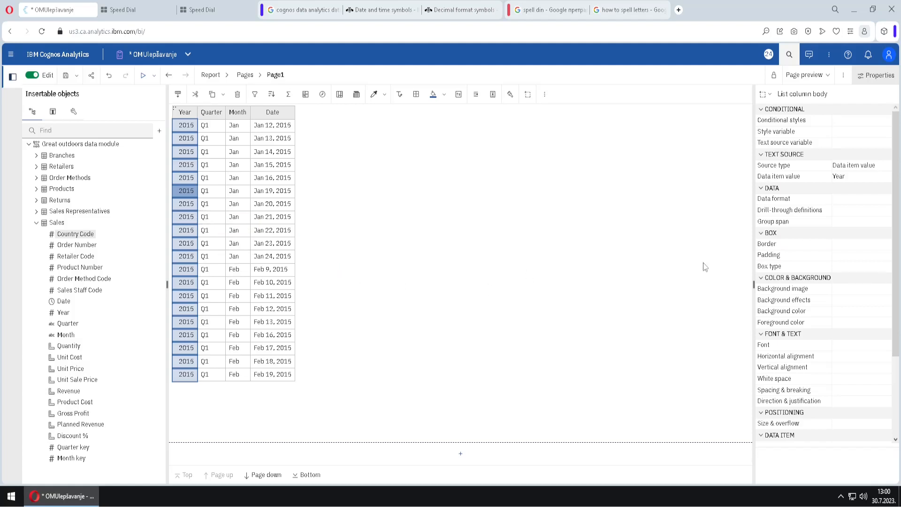
Apply a 1 mm dashed border in the basic color Transparent to the Year column, and deselect the column
{"action": "left_click", "coordinate": [847, 244]}
{"action": "left_click", "coordinate": [886, 245]}
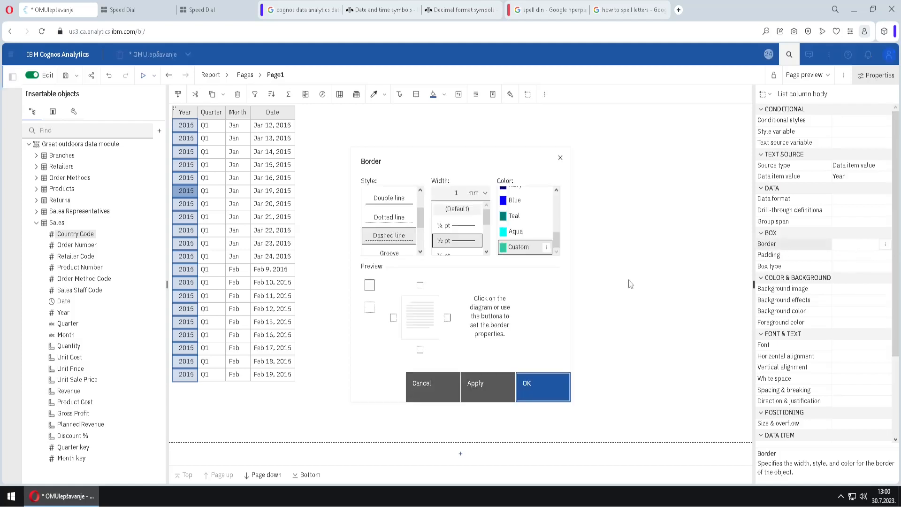
{"action": "left_click", "coordinate": [546, 249]}
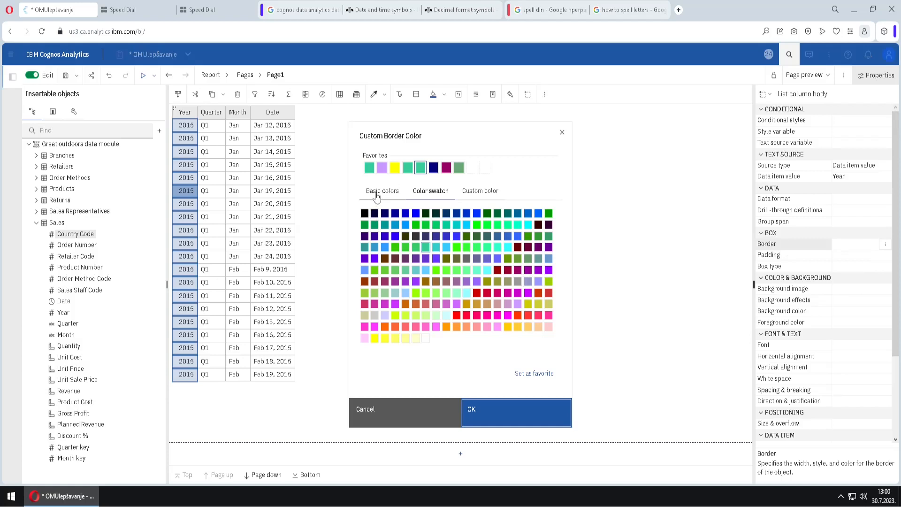
{"action": "left_click", "coordinate": [383, 192]}
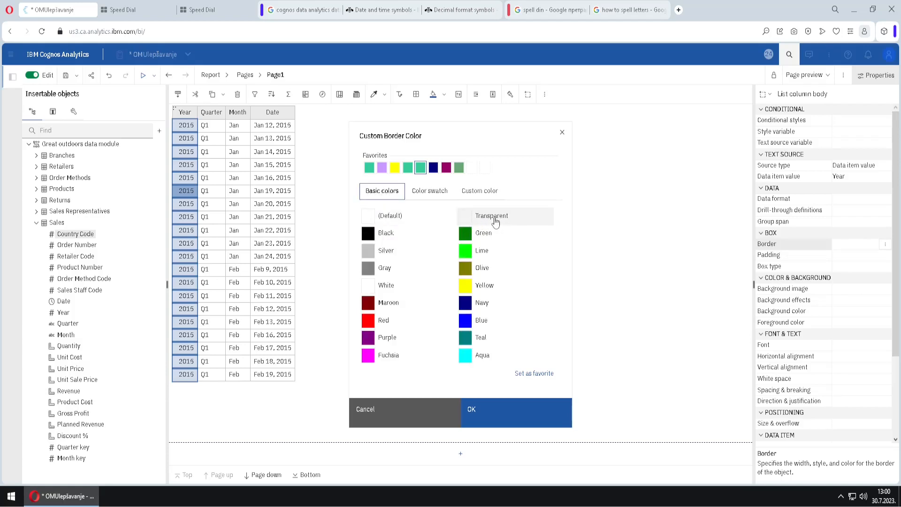
{"action": "left_click", "coordinate": [505, 415]}
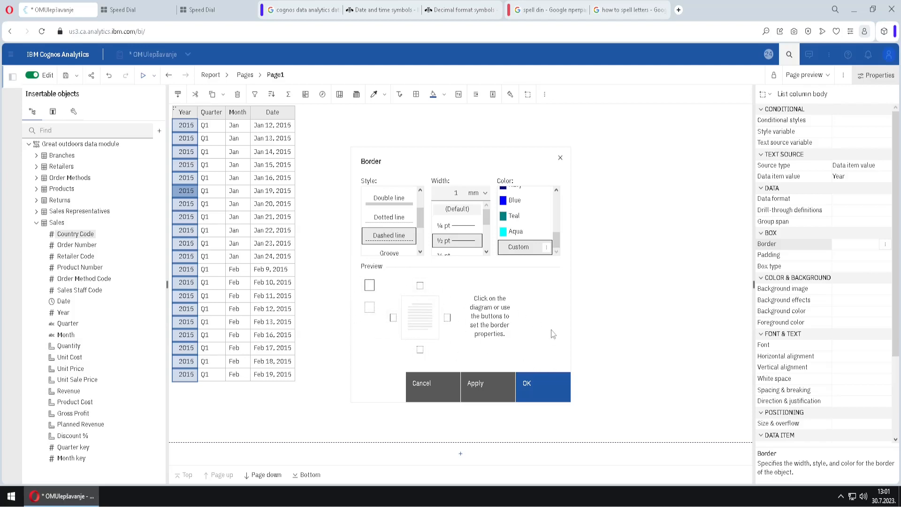
{"action": "left_click", "coordinate": [539, 396]}
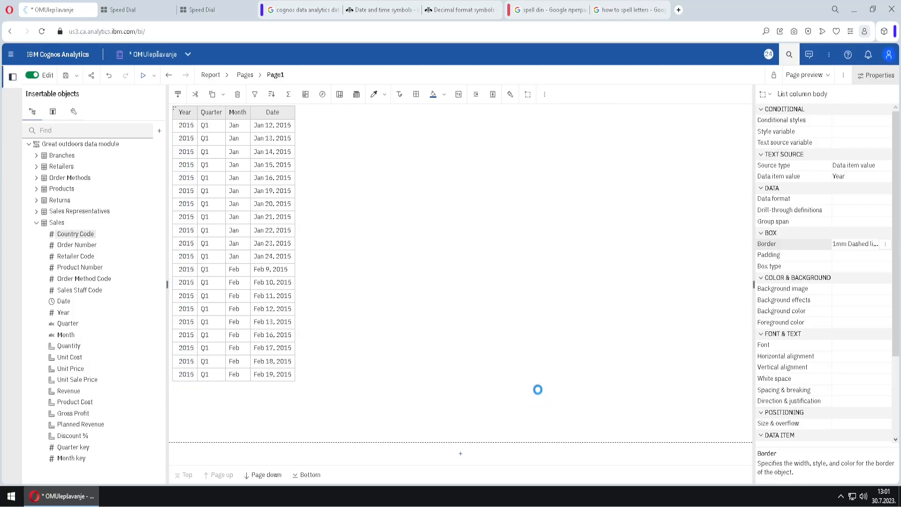
{"action": "left_click", "coordinate": [393, 449]}
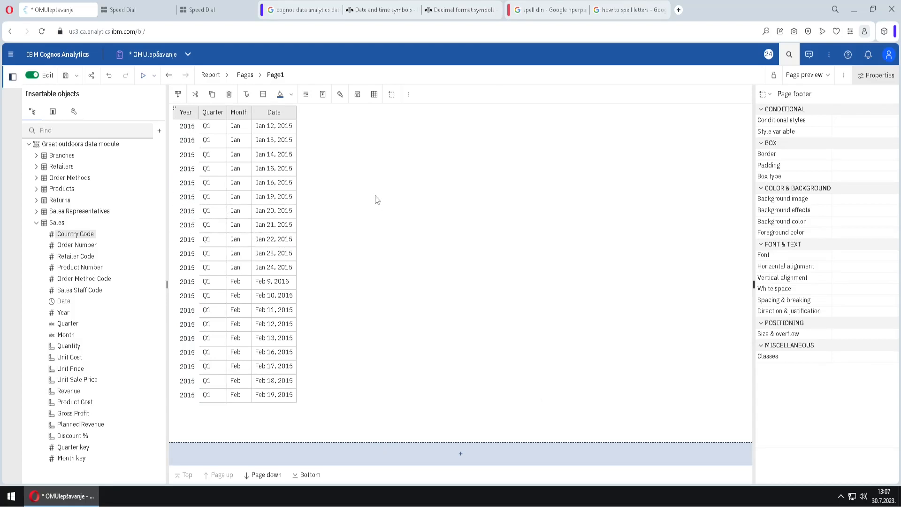
Set the left padding of the Quarter column's body cells to 50 px and apply it
{"action": "left_click", "coordinate": [219, 128]}
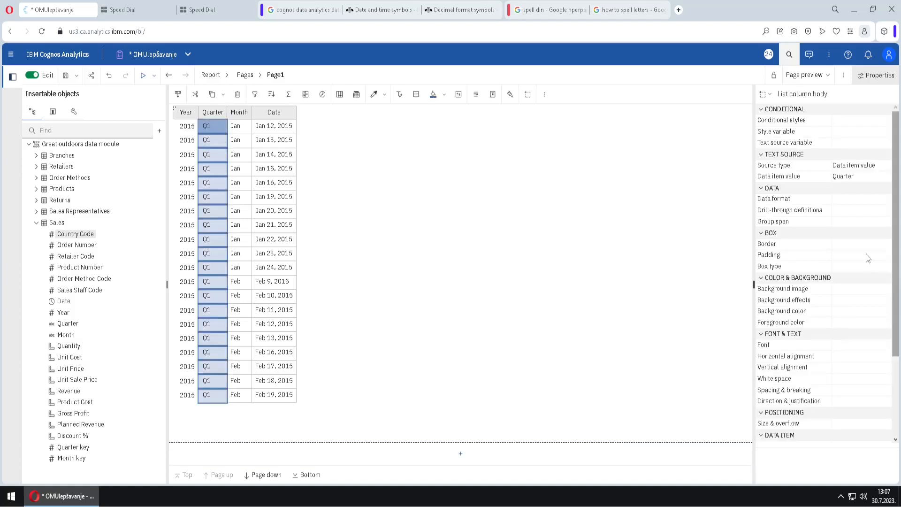
{"action": "left_click", "coordinate": [854, 256]}
{"action": "left_click", "coordinate": [884, 256]}
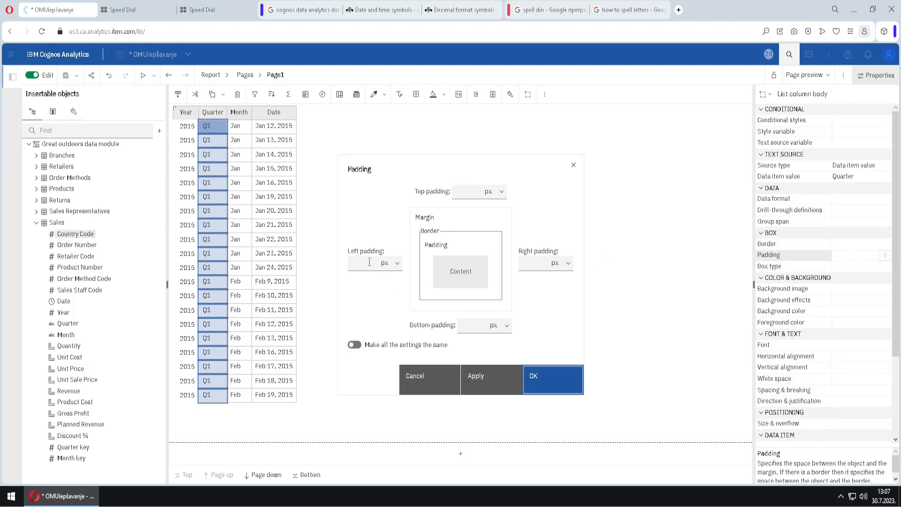
{"action": "left_click", "coordinate": [370, 262]}
{"action": "left_click", "coordinate": [503, 380]}
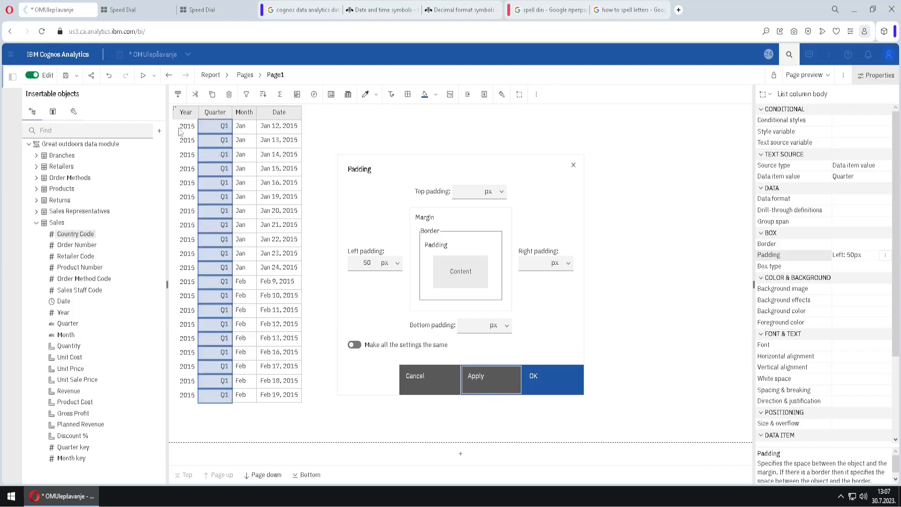
Set the Quarter column's top padding to 50 px and apply it
{"action": "left_click", "coordinate": [472, 193]}
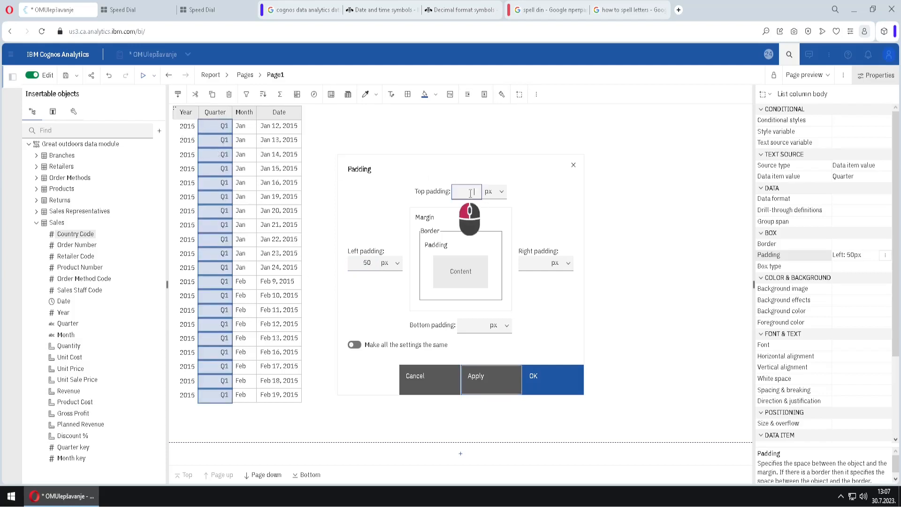
{"action": "type", "text": "50"}
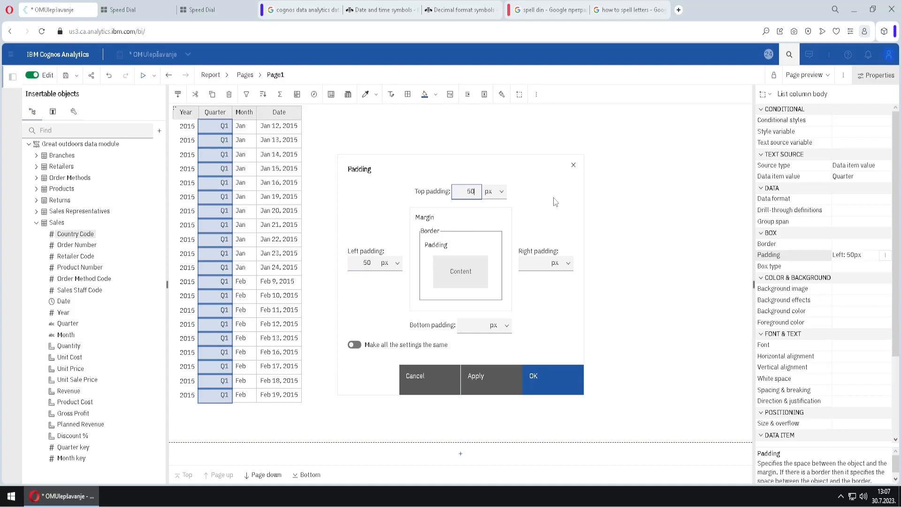
{"action": "left_click", "coordinate": [487, 382]}
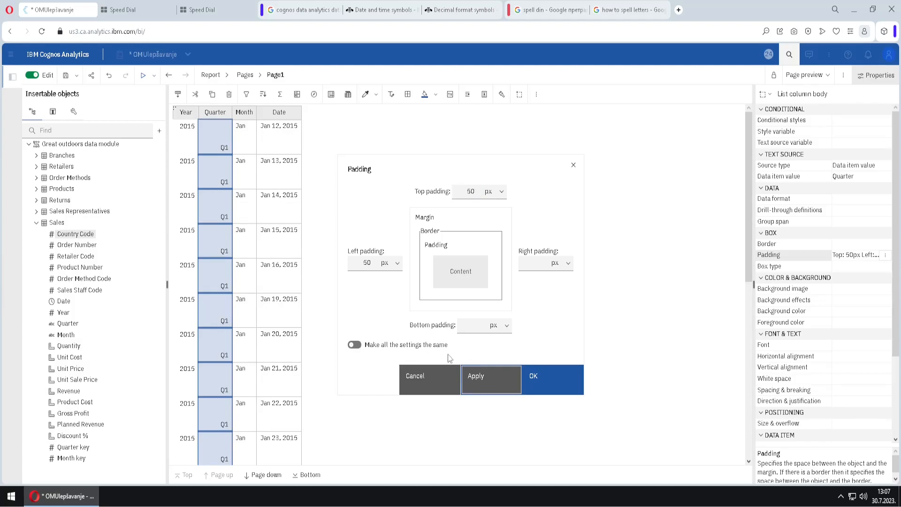
Make all padding settings the same for the Quarter column at 52 px, apply them, and close the padding settings
{"action": "left_click", "coordinate": [356, 345]}
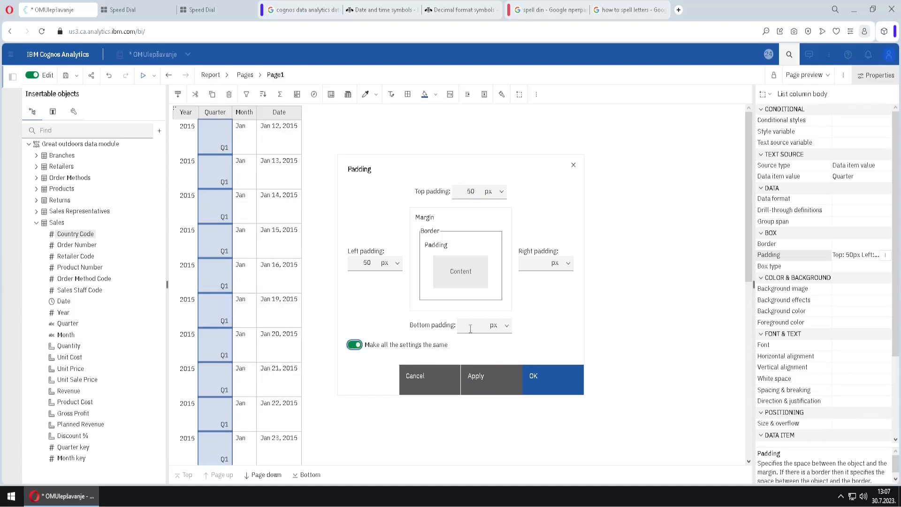
{"action": "left_click", "coordinate": [475, 329]}
{"action": "type", "text": "52"}
{"action": "mouse_move", "coordinate": [449, 351]}
{"action": "left_mouse_down"}
{"action": "mouse_move", "coordinate": [319, 255]}
{"action": "mouse_move", "coordinate": [574, 199]}
{"action": "mouse_move", "coordinate": [438, 359]}
{"action": "left_mouse_up"}
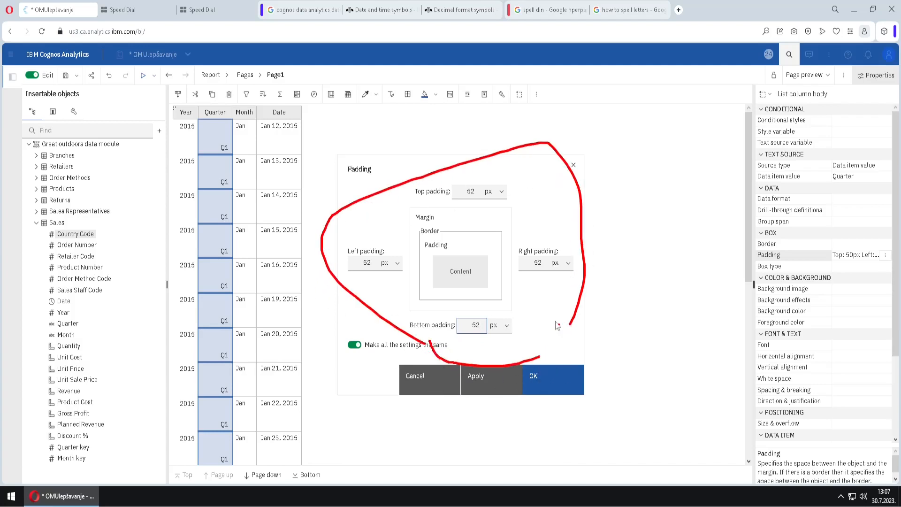
{"action": "left_click", "coordinate": [492, 381]}
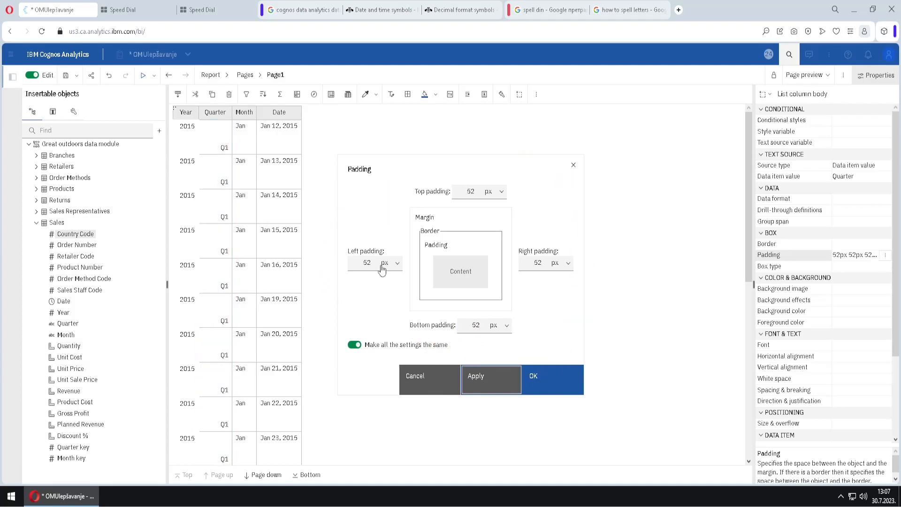
{"action": "left_click", "coordinate": [422, 377]}
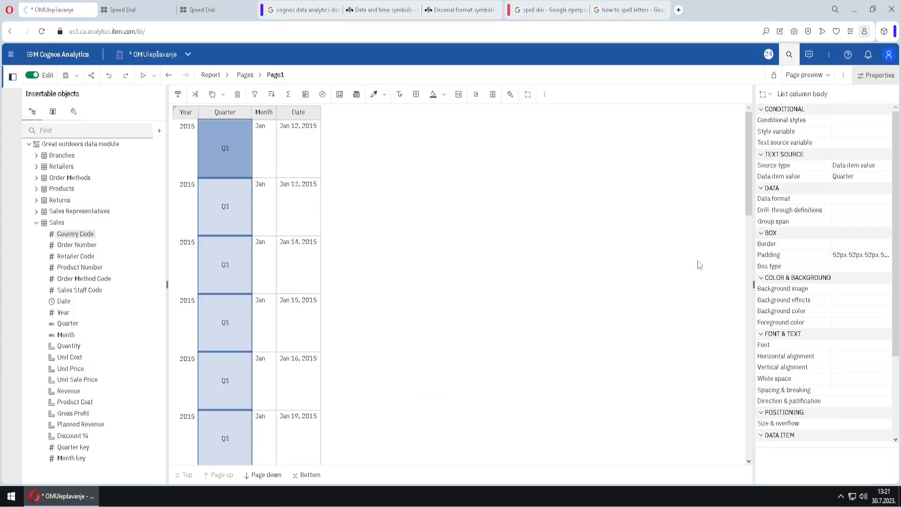
Show the available Box type options for the Quarter column body
{"action": "left_click", "coordinate": [857, 268]}
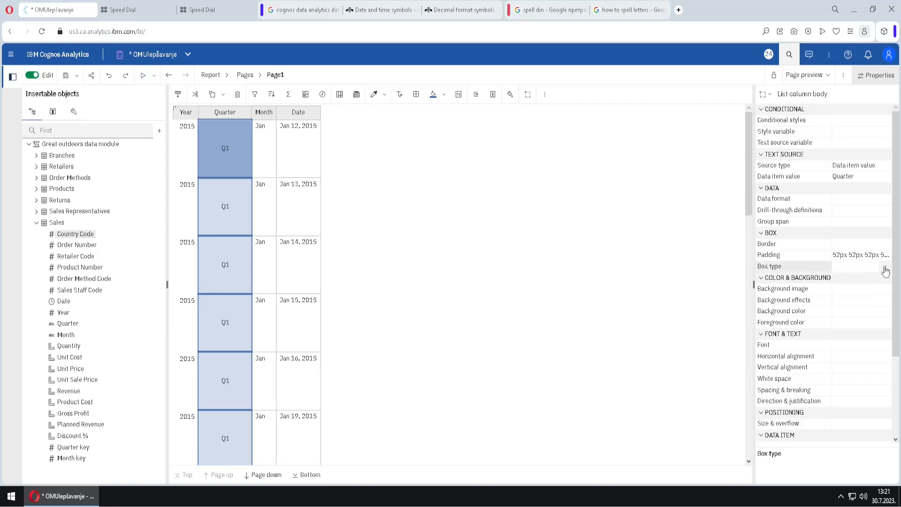
{"action": "left_click", "coordinate": [859, 266]}
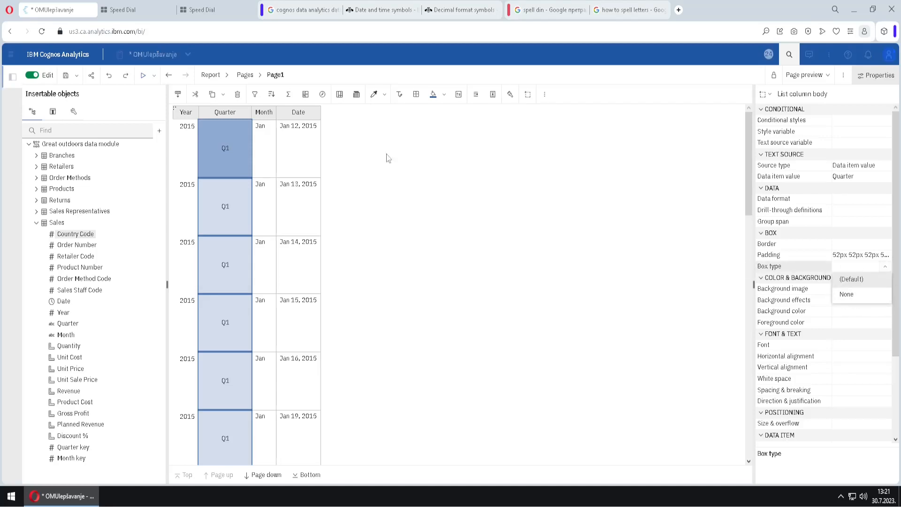
Set the Box type of the Year and Quarter column titles to None
{"action": "left_click", "coordinate": [192, 118]}
{"action": "left_click", "coordinate": [240, 116]}
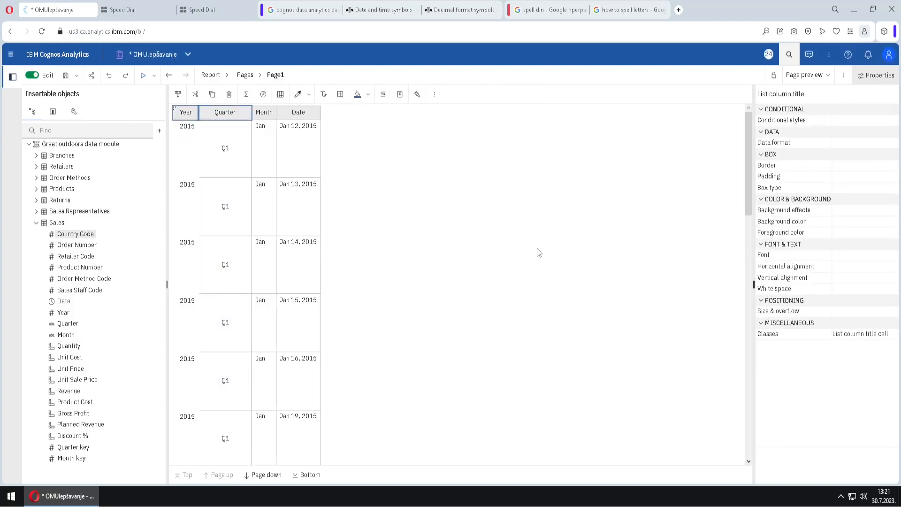
{"action": "mouse_move", "coordinate": [176, 122]}
{"action": "left_mouse_down"}
{"action": "mouse_move", "coordinate": [231, 108]}
{"action": "mouse_move", "coordinate": [228, 122]}
{"action": "mouse_move", "coordinate": [327, 105]}
{"action": "mouse_move", "coordinate": [254, 121]}
{"action": "left_mouse_up"}
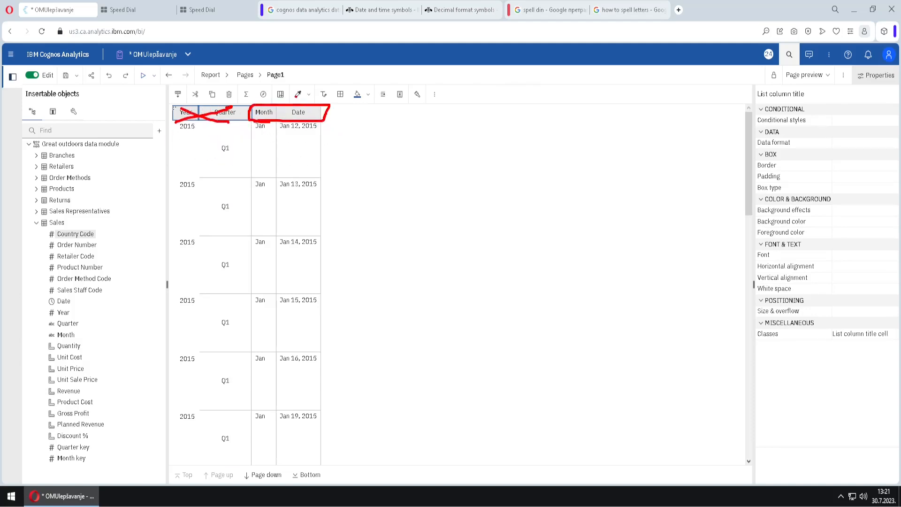
{"action": "mouse_move", "coordinate": [309, 95]}
{"action": "left_mouse_down"}
{"action": "mouse_move", "coordinate": [174, 95]}
{"action": "mouse_move", "coordinate": [186, 99]}
{"action": "mouse_move", "coordinate": [201, 79]}
{"action": "left_mouse_up"}
{"action": "key", "text": "Escape"}
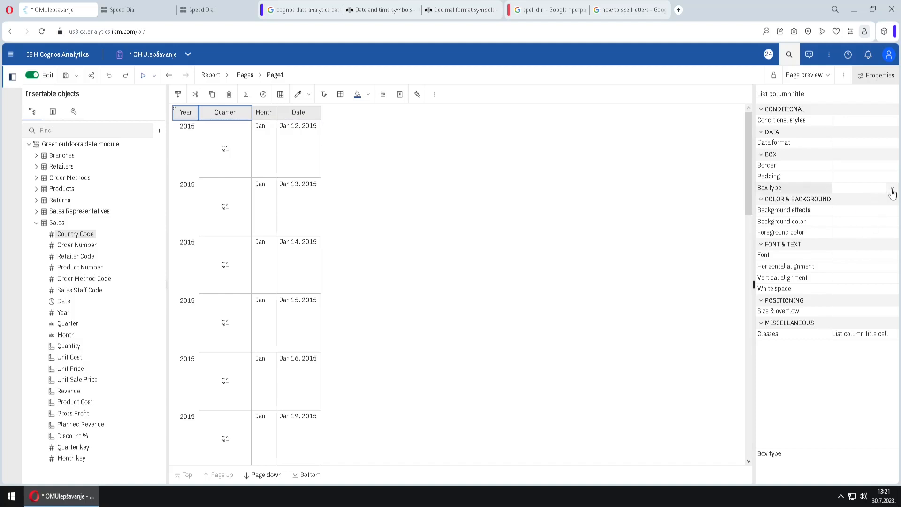
{"action": "left_click", "coordinate": [891, 190]}
{"action": "left_click", "coordinate": [871, 220]}
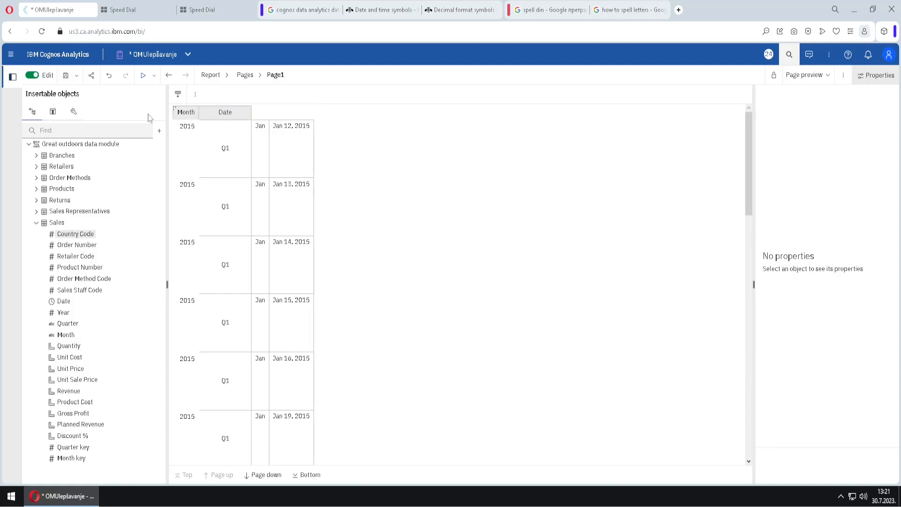
Set the Box type of the Year column body to None
{"action": "left_click", "coordinate": [193, 168]}
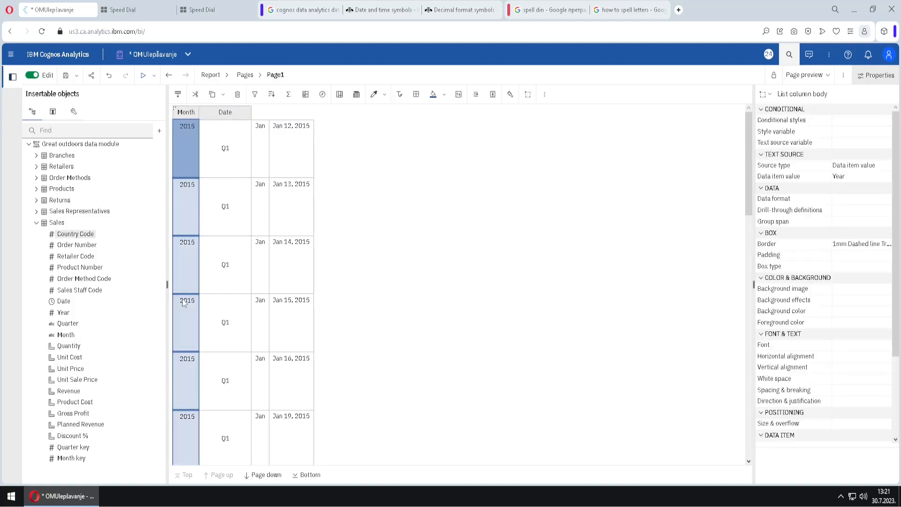
{"action": "left_click", "coordinate": [886, 267]}
{"action": "left_click", "coordinate": [870, 299]}
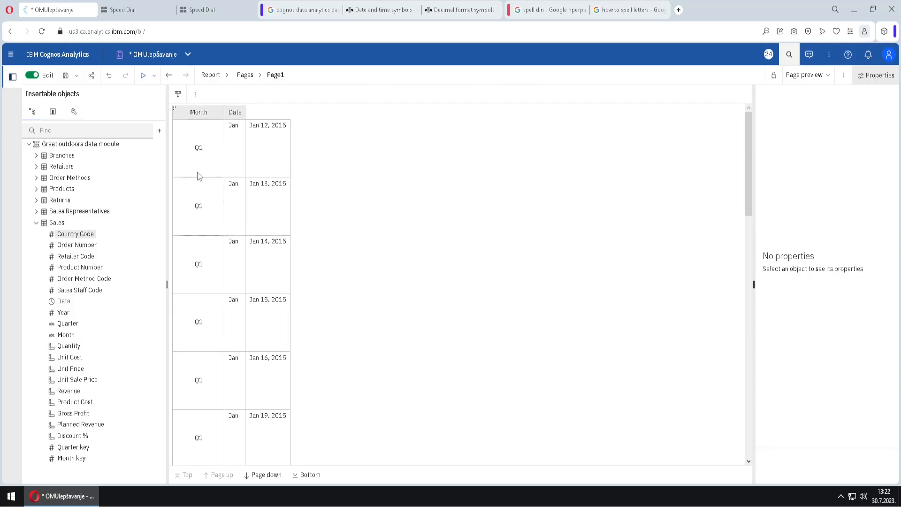
Undo the Box type changes to the Year column body and the Year and Quarter titles
{"action": "left_click", "coordinate": [110, 78]}
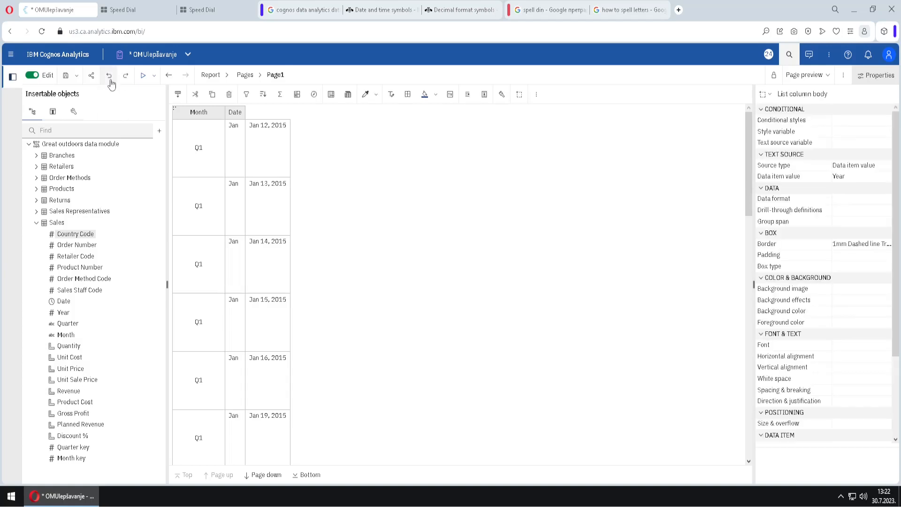
{"action": "left_click", "coordinate": [112, 83]}
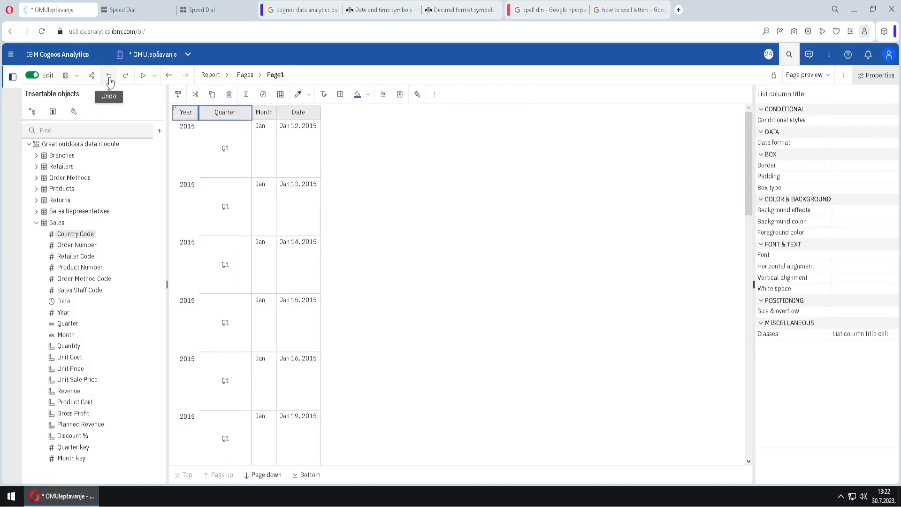
Choose a specified background image for the Quarter column body, look at the image picker, and cancel the picker
{"action": "left_click", "coordinate": [246, 169]}
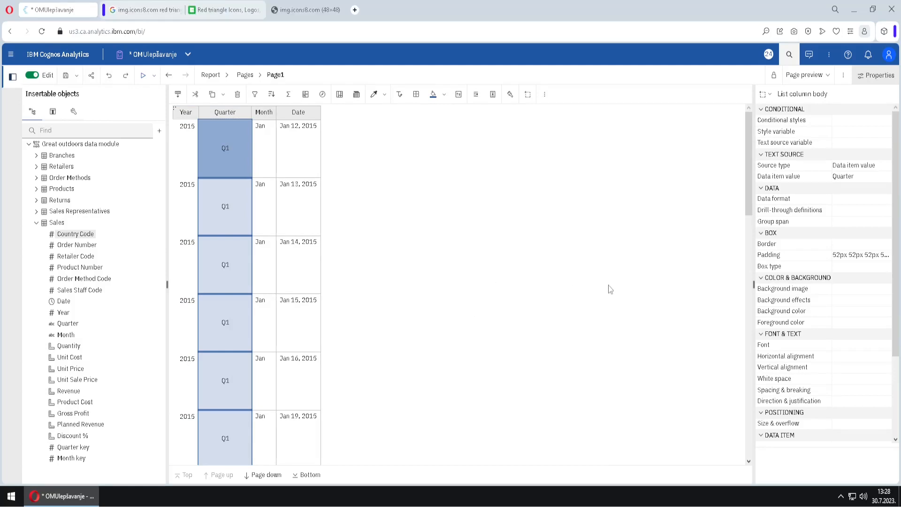
{"action": "left_click", "coordinate": [852, 294]}
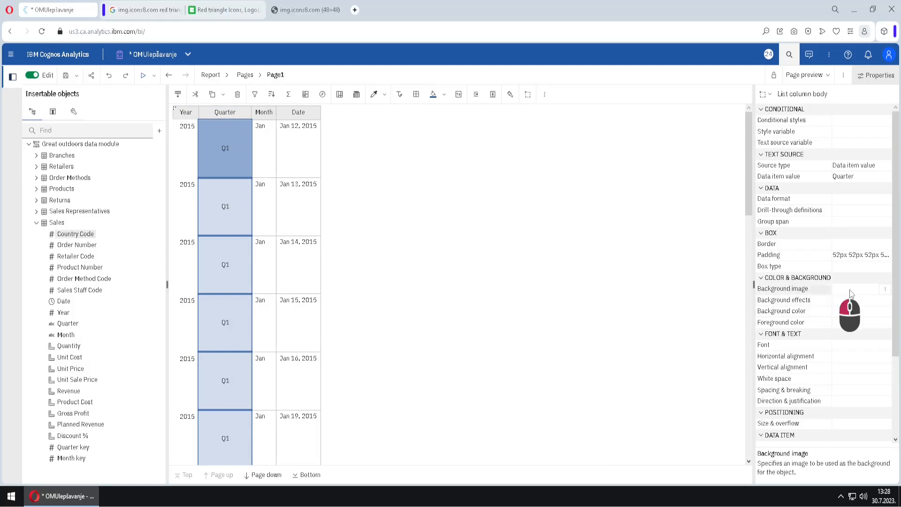
{"action": "left_click", "coordinate": [885, 289]}
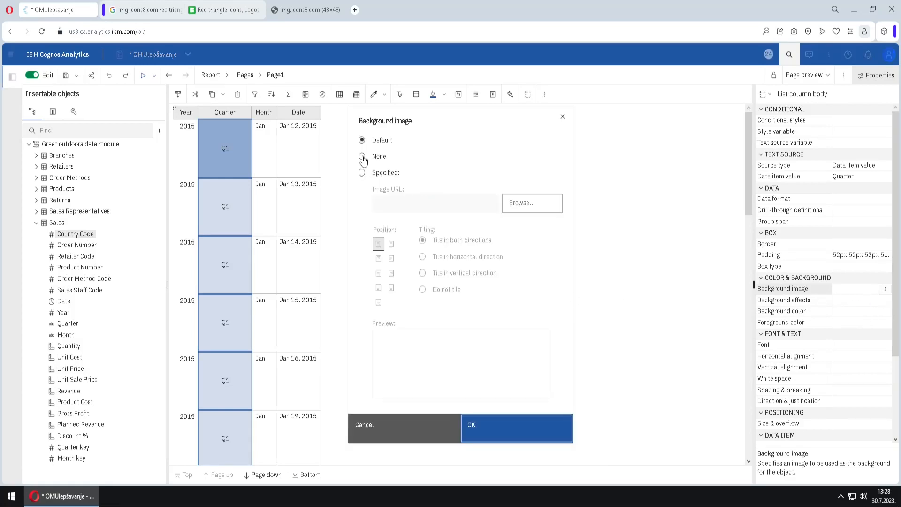
{"action": "left_click", "coordinate": [362, 156]}
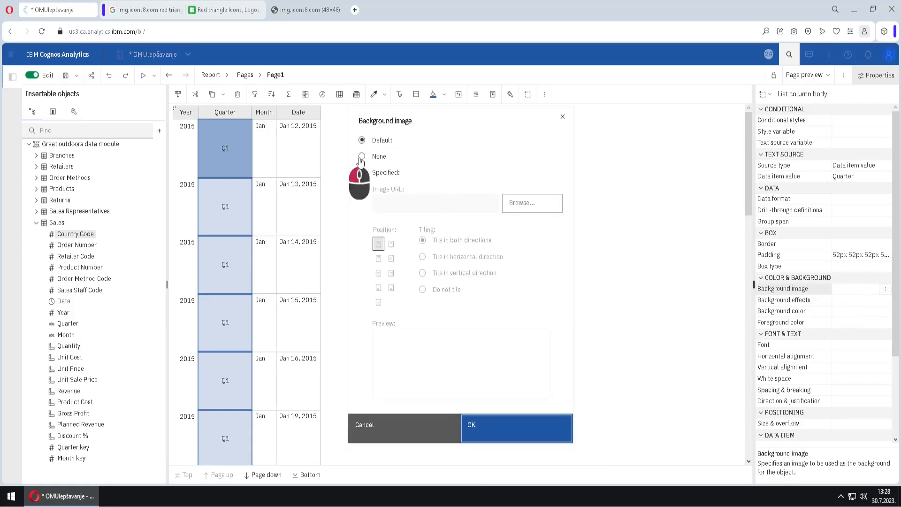
{"action": "left_click", "coordinate": [362, 173]}
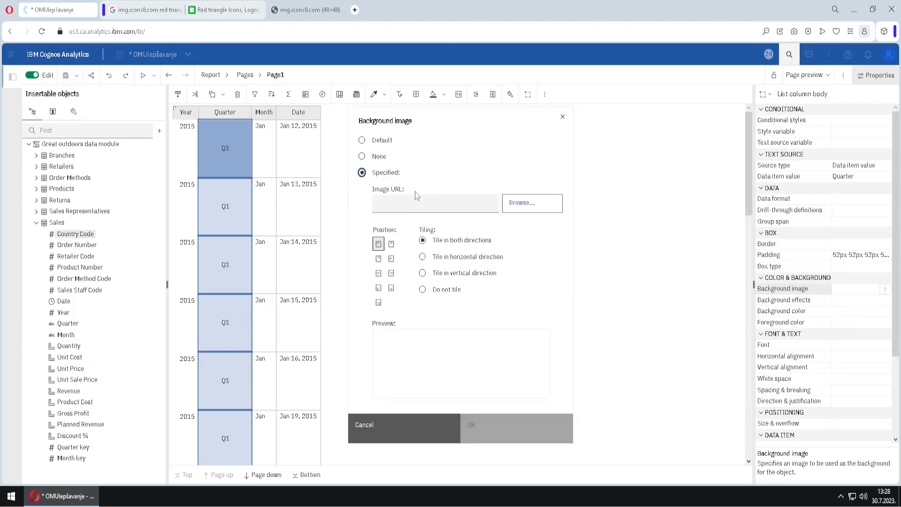
{"action": "left_click", "coordinate": [530, 204]}
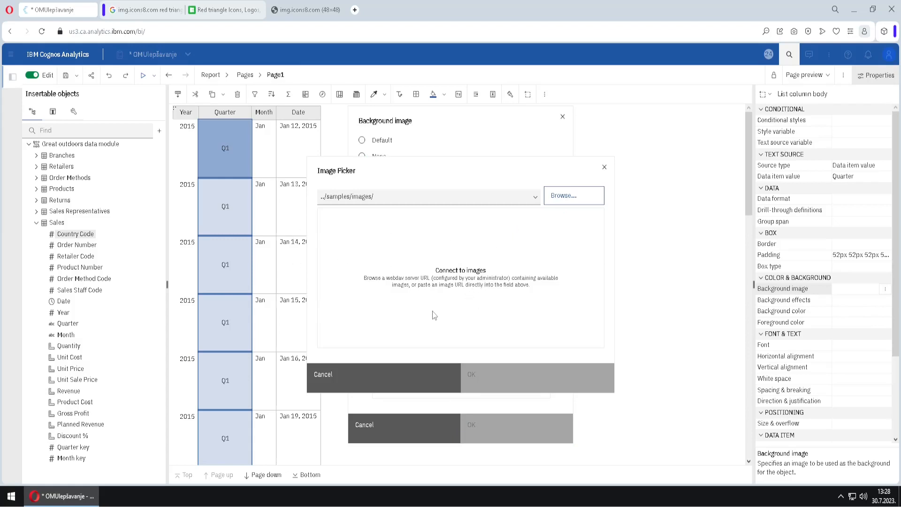
{"action": "left_click", "coordinate": [363, 377]}
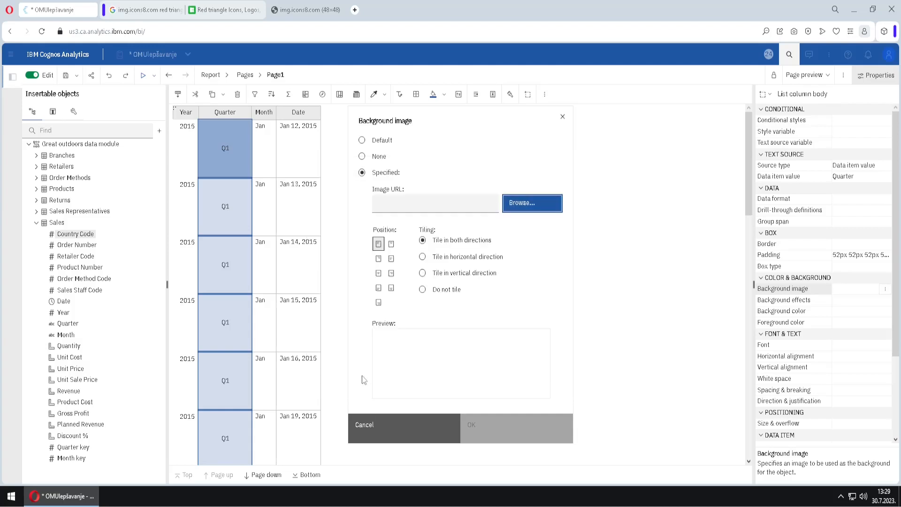
Copy the red triangle's image address from the img.icons8.com browser page and paste it as the background image URL
{"action": "left_click", "coordinate": [305, 13]}
{"action": "right_click", "coordinate": [461, 272]}
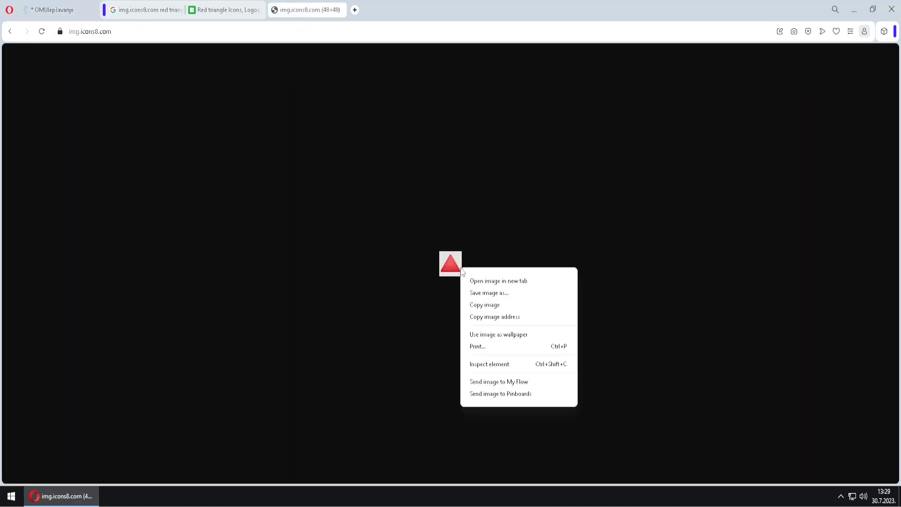
{"action": "left_click", "coordinate": [530, 319]}
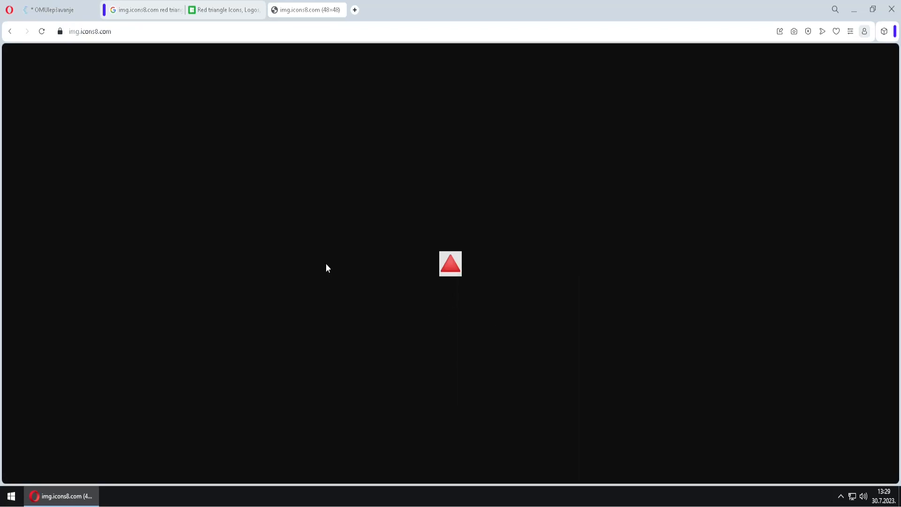
{"action": "left_click", "coordinate": [53, 14]}
{"action": "left_click", "coordinate": [388, 203]}
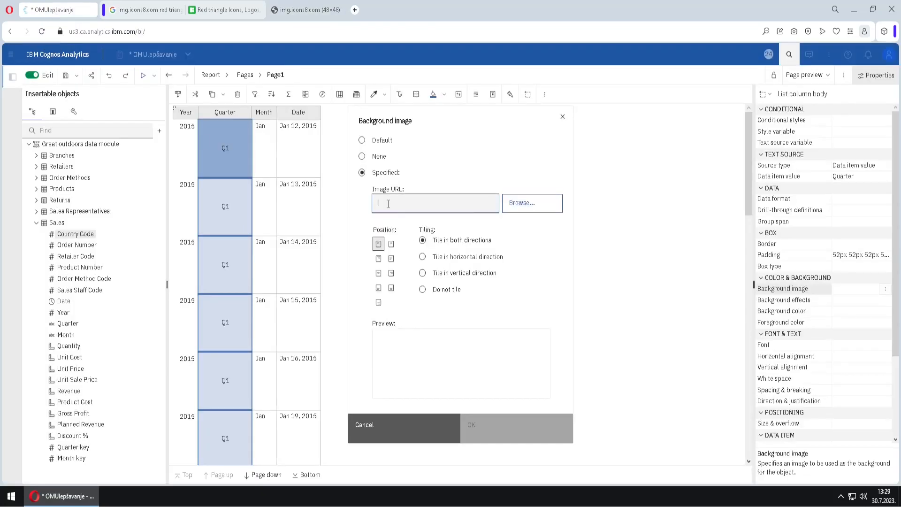
{"action": "right_click", "coordinate": [388, 203]}
{"action": "left_click", "coordinate": [429, 288]}
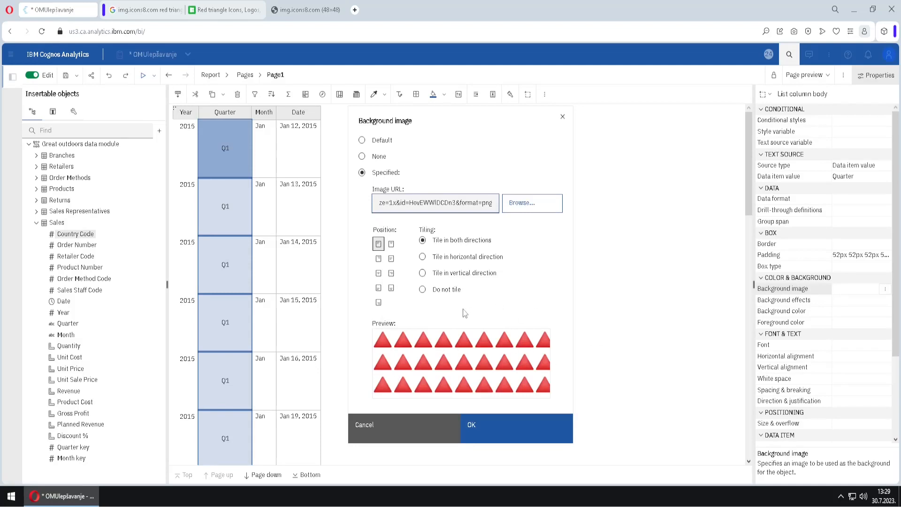
Turn off tiling for the triangle background image, try several positions, and end with the centre position
{"action": "left_click", "coordinate": [423, 292]}
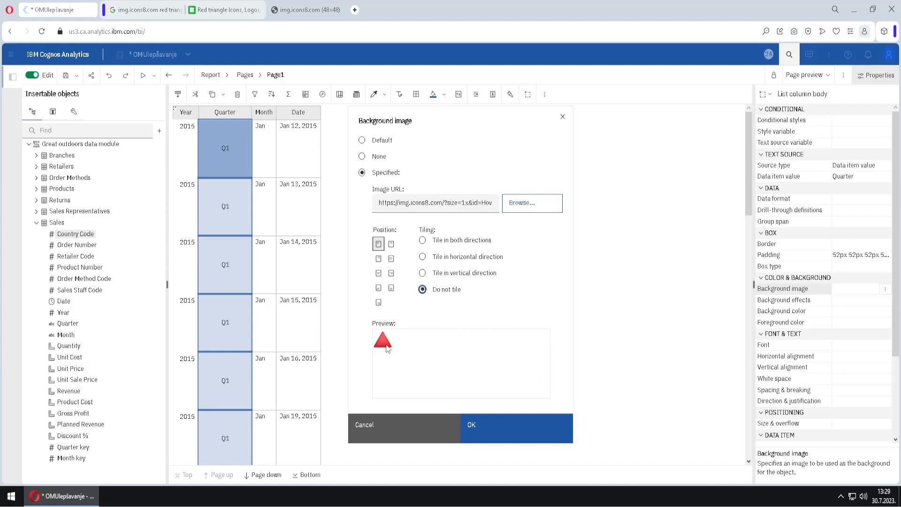
{"action": "left_click", "coordinate": [391, 259]}
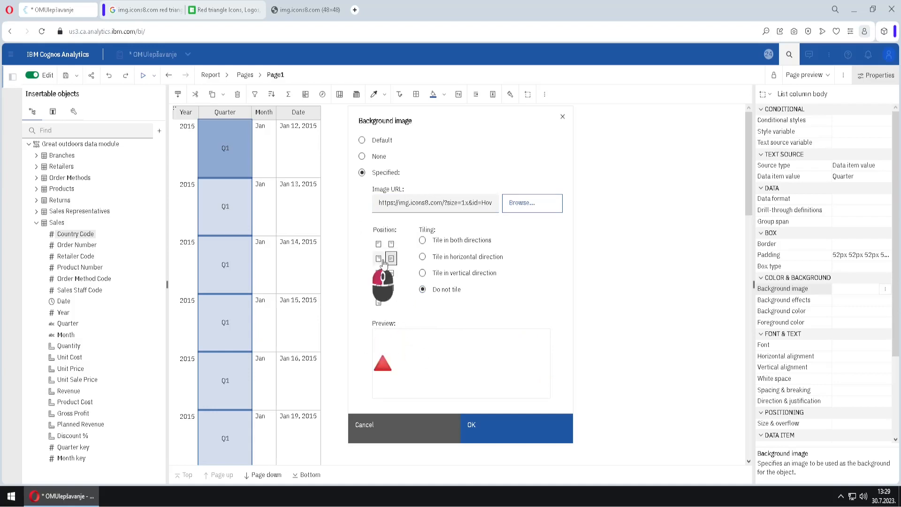
{"action": "left_click", "coordinate": [378, 273]}
{"action": "left_click", "coordinate": [391, 273]}
{"action": "left_click", "coordinate": [378, 287]}
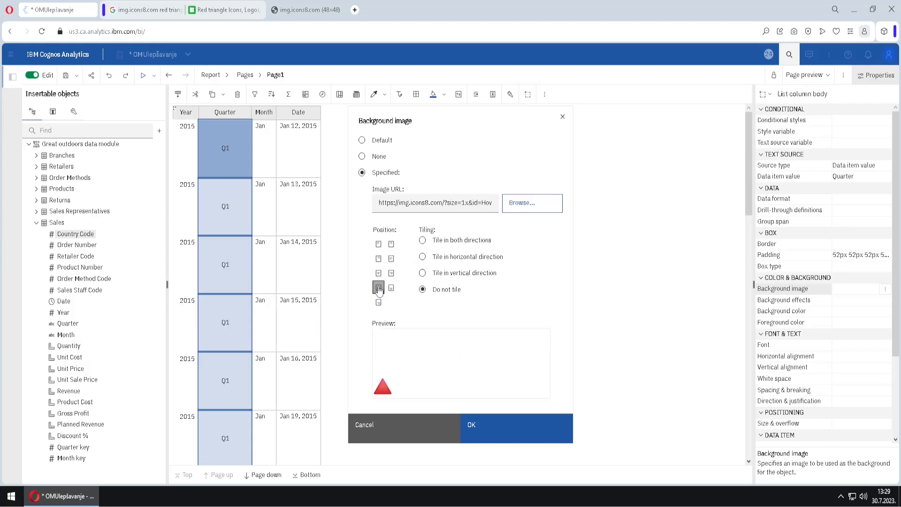
{"action": "left_click", "coordinate": [378, 303]}
{"action": "left_click", "coordinate": [391, 287]}
{"action": "left_click", "coordinate": [378, 273]}
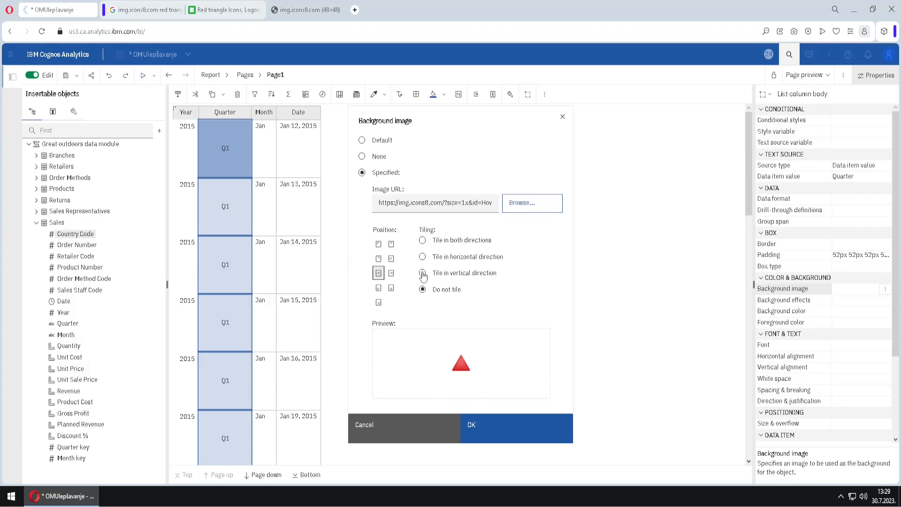
Tile the triangle image in the vertical direction and compare positions, including top right and centre
{"action": "left_click", "coordinate": [423, 274]}
{"action": "left_click", "coordinate": [378, 259]}
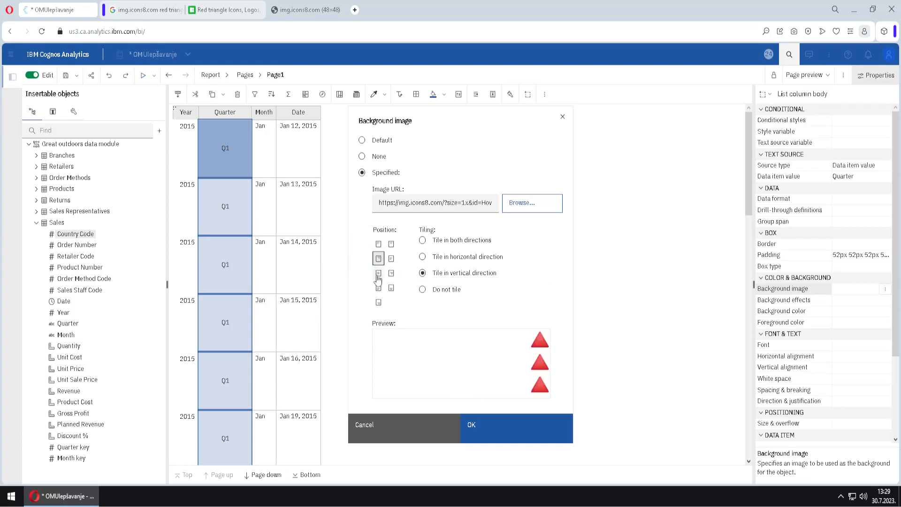
{"action": "left_click", "coordinate": [378, 275]}
{"action": "left_click", "coordinate": [379, 287]}
{"action": "left_click", "coordinate": [378, 273]}
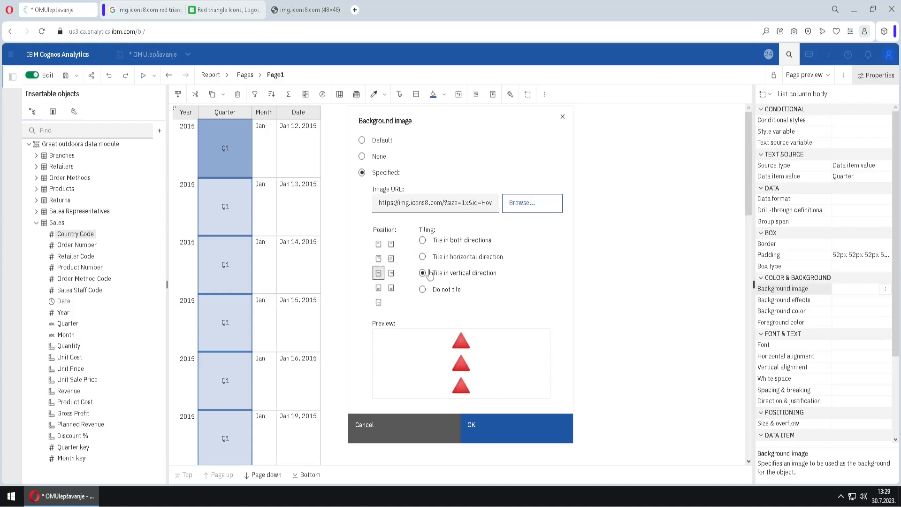
Tile the triangle image in the horizontal direction and try several positions, ending at the bottom left
{"action": "left_click", "coordinate": [422, 257]}
{"action": "left_click", "coordinate": [391, 273]}
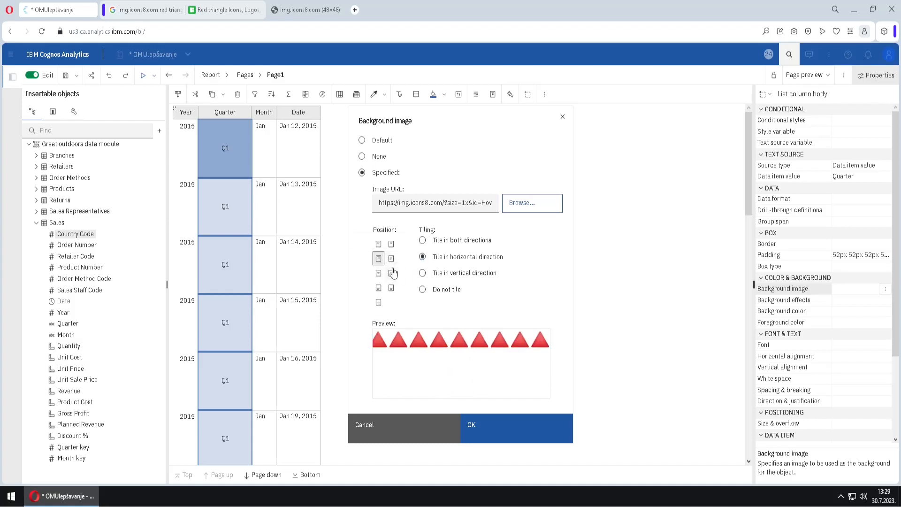
{"action": "left_click", "coordinate": [391, 260]}
{"action": "left_click", "coordinate": [378, 288]}
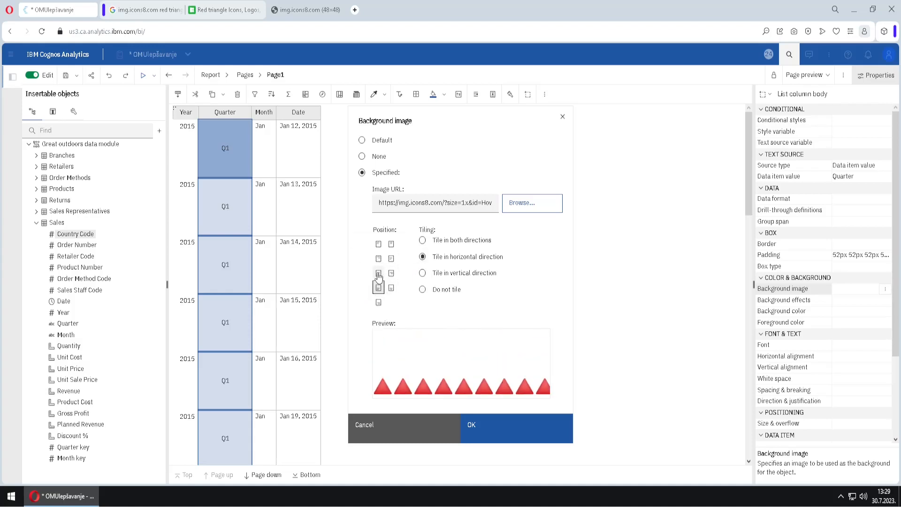
Centre the triangle image, tile it in both directions, and apply it to the Quarter column body
{"action": "left_click", "coordinate": [379, 274]}
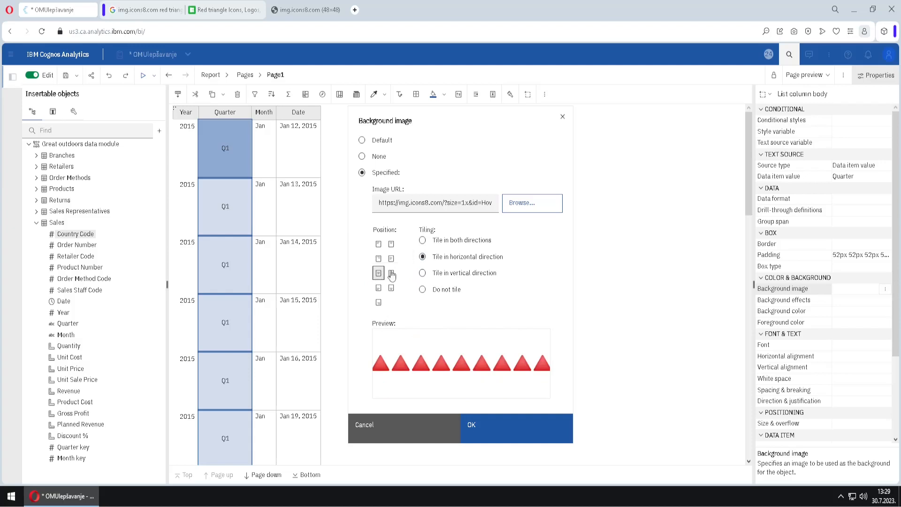
{"action": "left_click", "coordinate": [422, 239]}
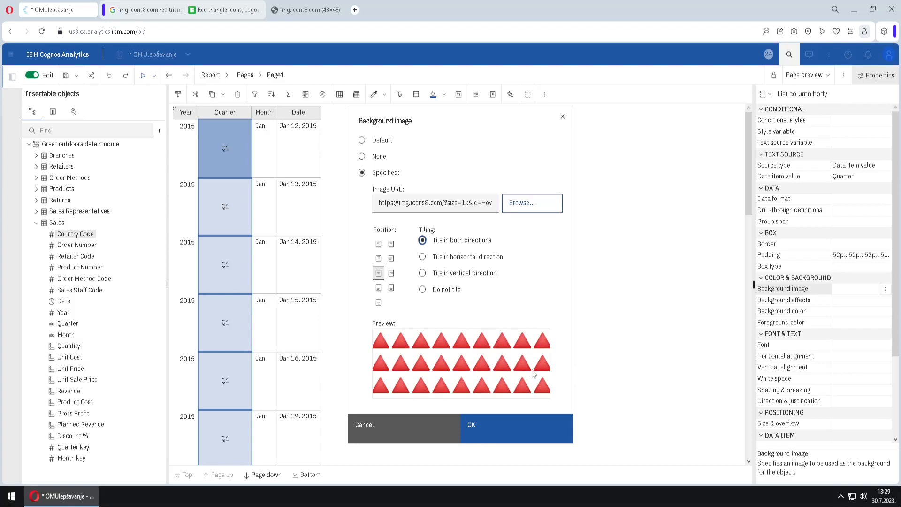
{"action": "left_click", "coordinate": [510, 425]}
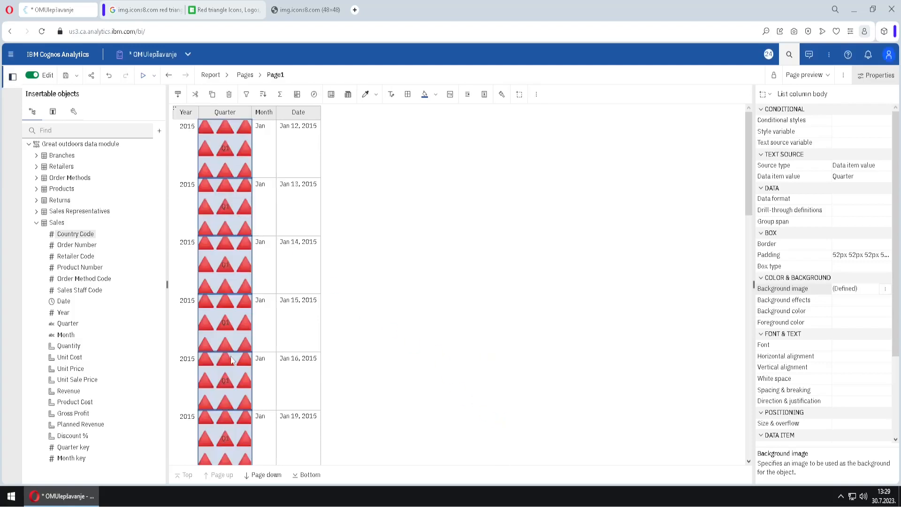
Reset the Quarter column body's background image to Default and apply it
{"action": "left_click", "coordinate": [885, 290]}
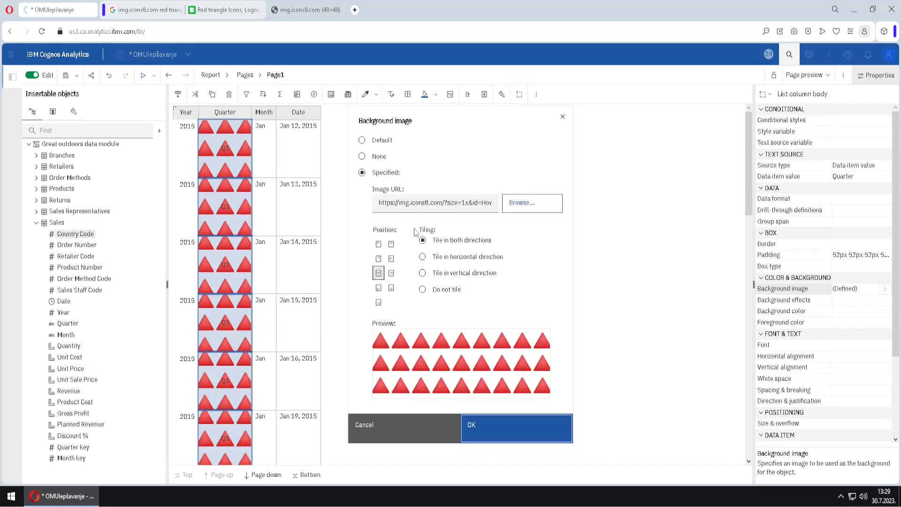
{"action": "left_click", "coordinate": [361, 142]}
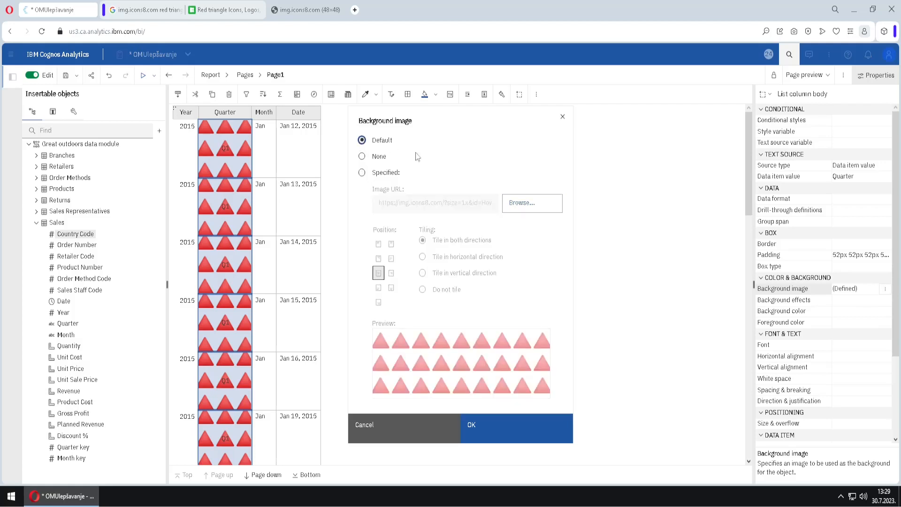
{"action": "left_click", "coordinate": [497, 429]}
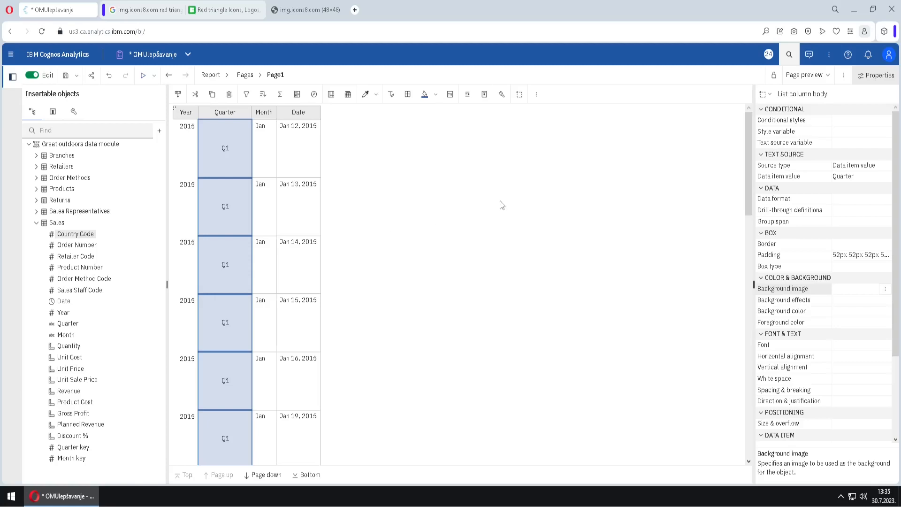
Look through the basic, swatch and custom background color choices and set the Quarter column body's background color to Yellow
{"action": "left_click", "coordinate": [851, 305]}
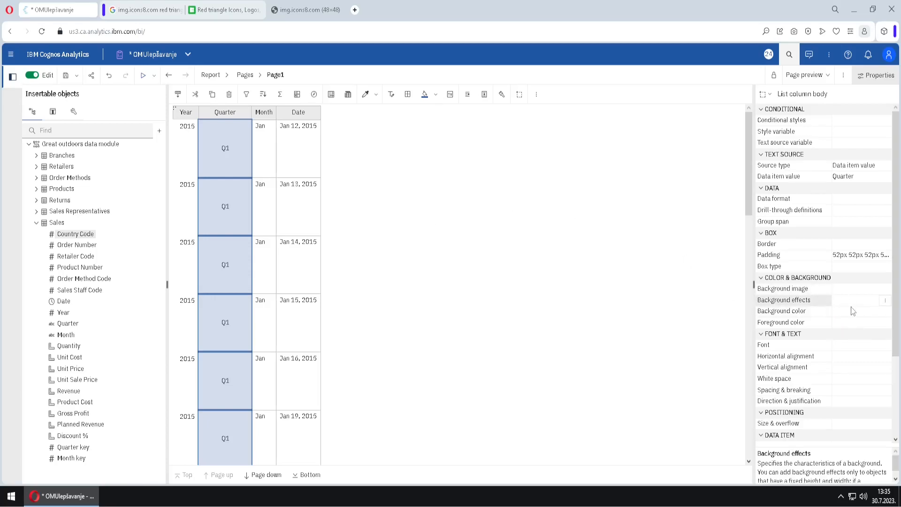
{"action": "left_click", "coordinate": [856, 313]}
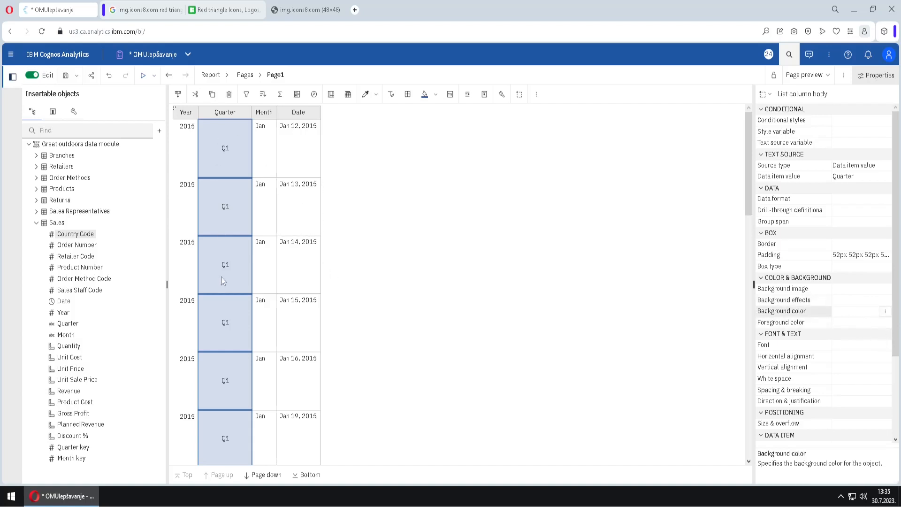
{"action": "left_click", "coordinate": [886, 312]}
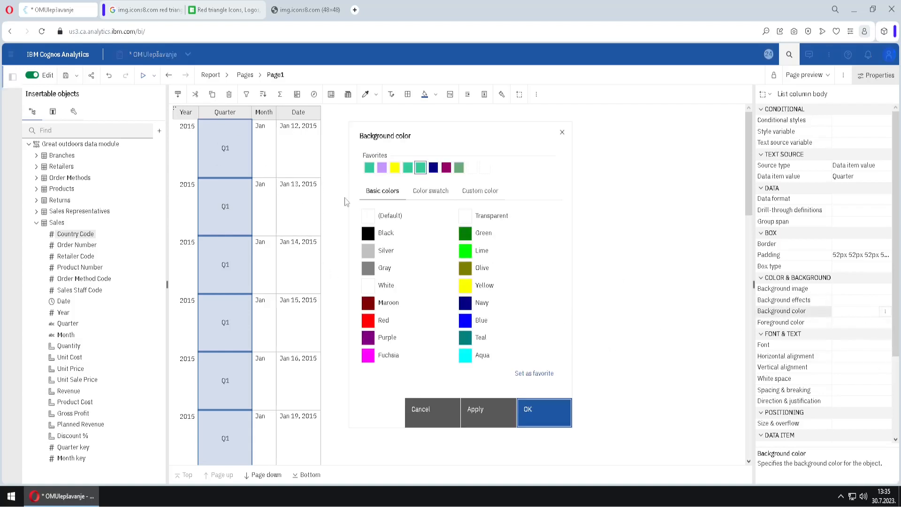
{"action": "left_click", "coordinate": [428, 192]}
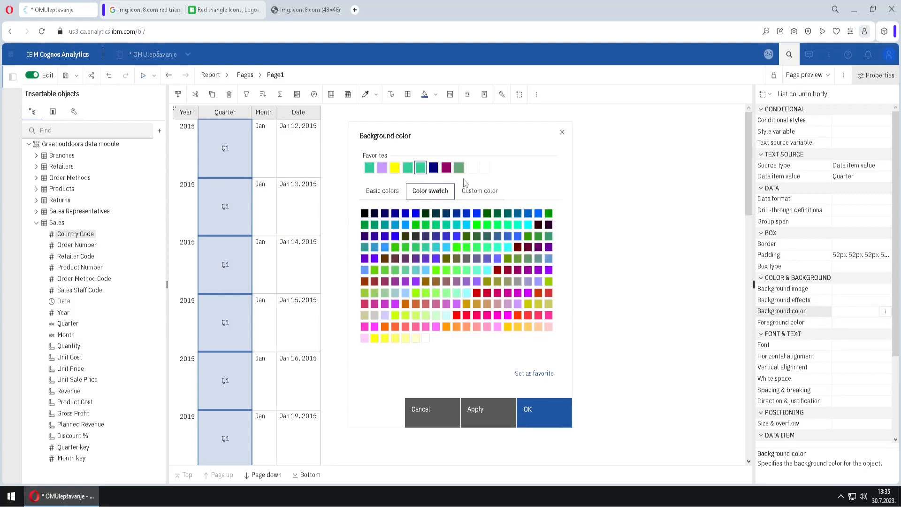
{"action": "left_click", "coordinate": [475, 194]}
{"action": "left_click", "coordinate": [424, 195]}
{"action": "left_click", "coordinate": [383, 191]}
{"action": "left_click", "coordinate": [462, 287]}
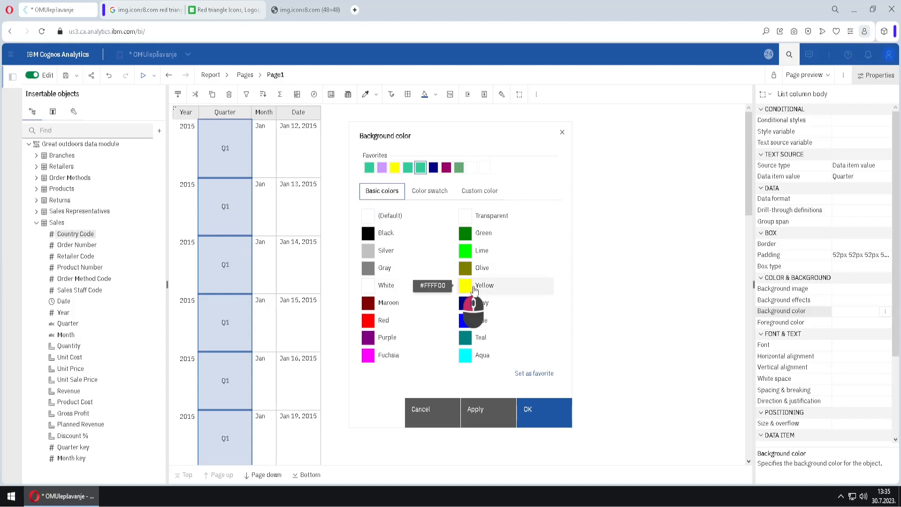
{"action": "left_click", "coordinate": [529, 414]}
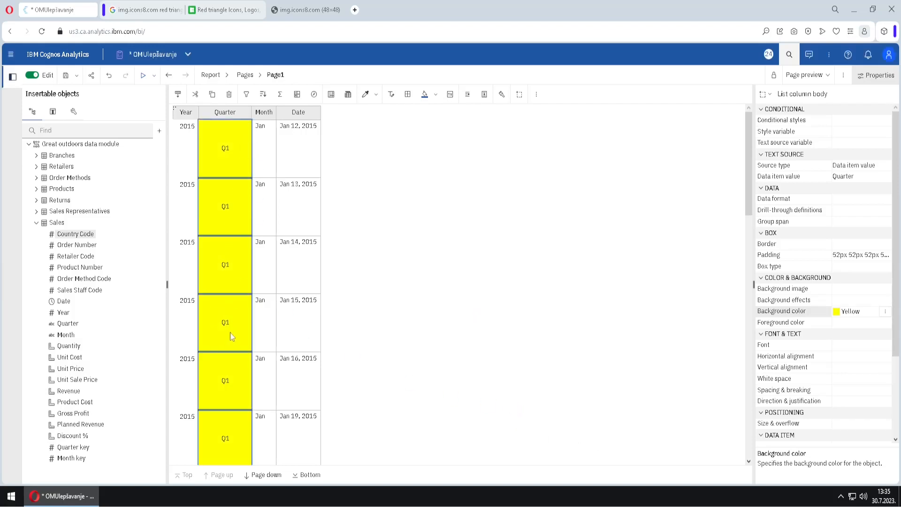
Set the foreground color of the Quarter column body's text to Red
{"action": "left_click", "coordinate": [880, 324]}
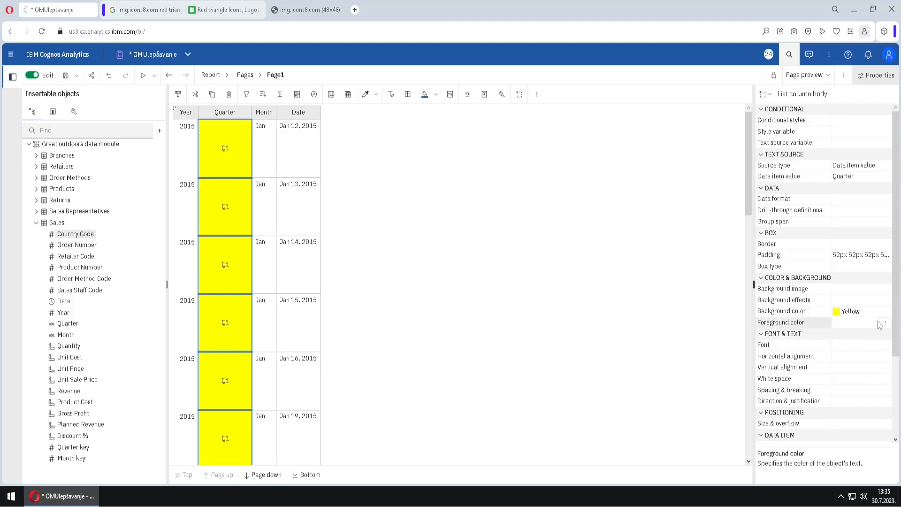
{"action": "left_click", "coordinate": [886, 324]}
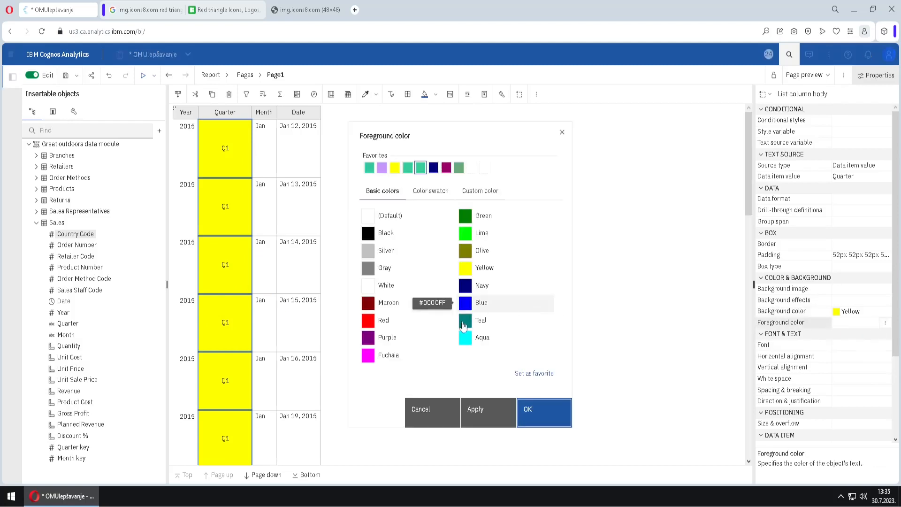
{"action": "left_click", "coordinate": [368, 321]}
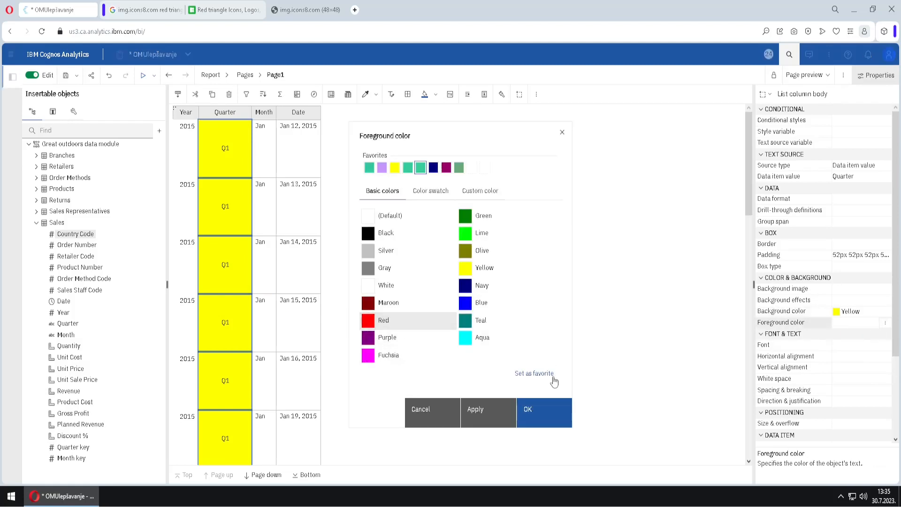
{"action": "left_click", "coordinate": [553, 416]}
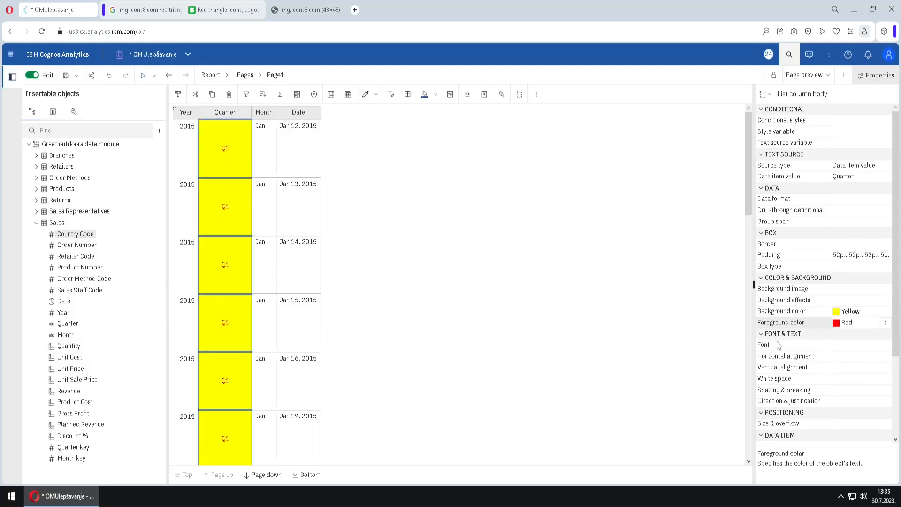
Set the Quarter column body's font to Andale mono, 16 pt, with Bold weight and Italic style
{"action": "left_click", "coordinate": [843, 345]}
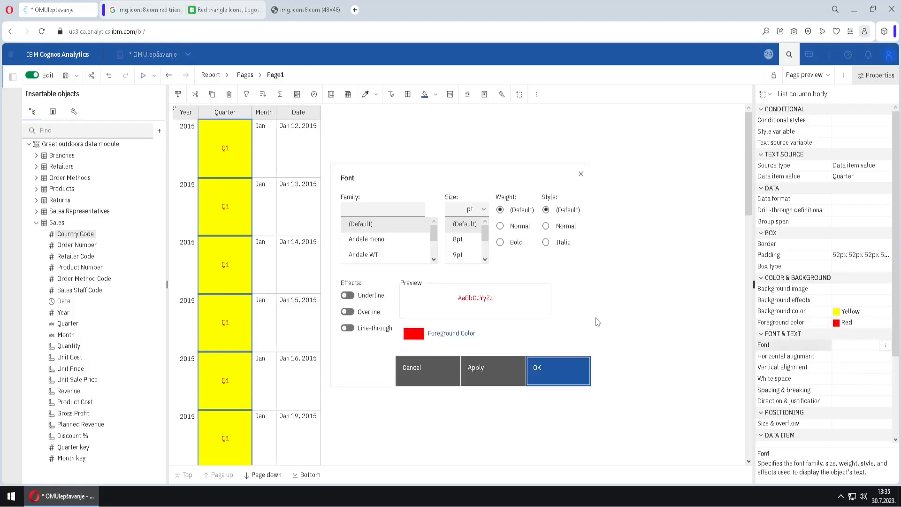
{"action": "left_click", "coordinate": [381, 240]}
{"action": "left_click", "coordinate": [397, 255]}
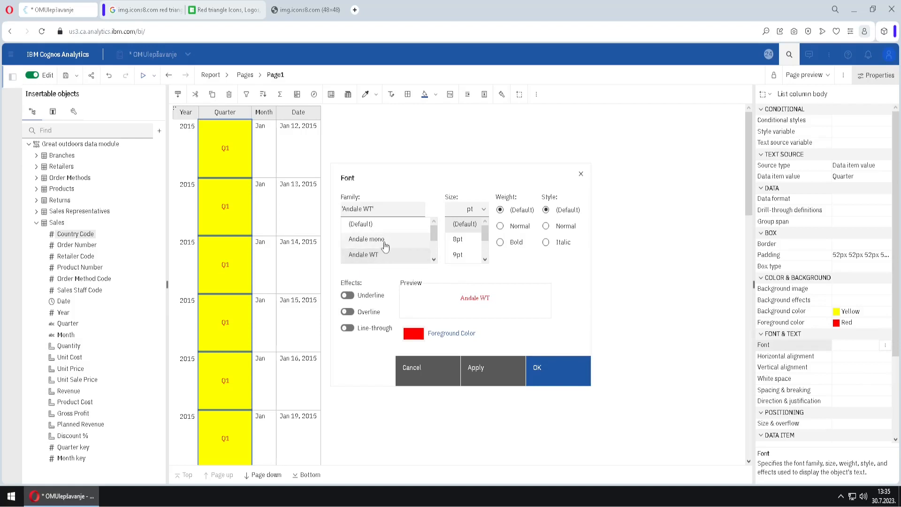
{"action": "left_click", "coordinate": [412, 240]}
{"action": "mouse_move", "coordinate": [485, 233]}
{"action": "left_mouse_down"}
{"action": "mouse_move", "coordinate": [487, 249]}
{"action": "mouse_move", "coordinate": [485, 237]}
{"action": "left_mouse_up"}
{"action": "left_click", "coordinate": [460, 231]}
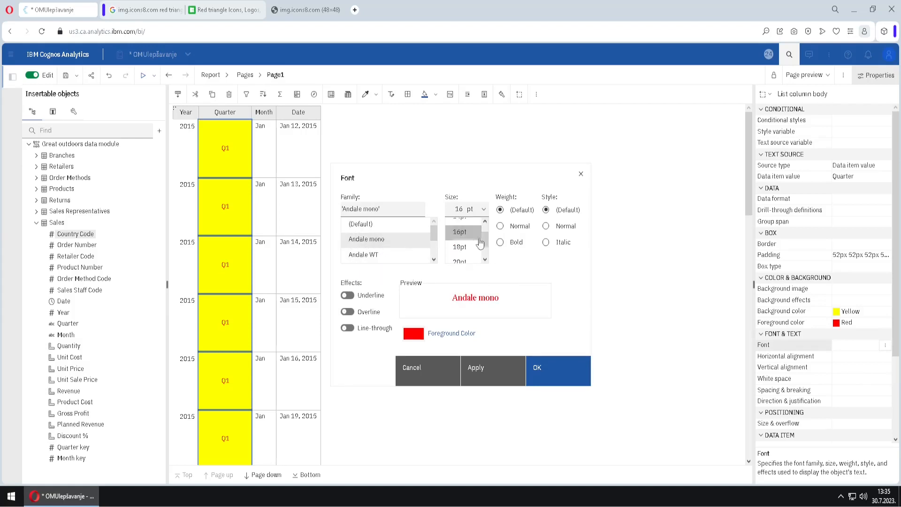
{"action": "left_click", "coordinate": [500, 243]}
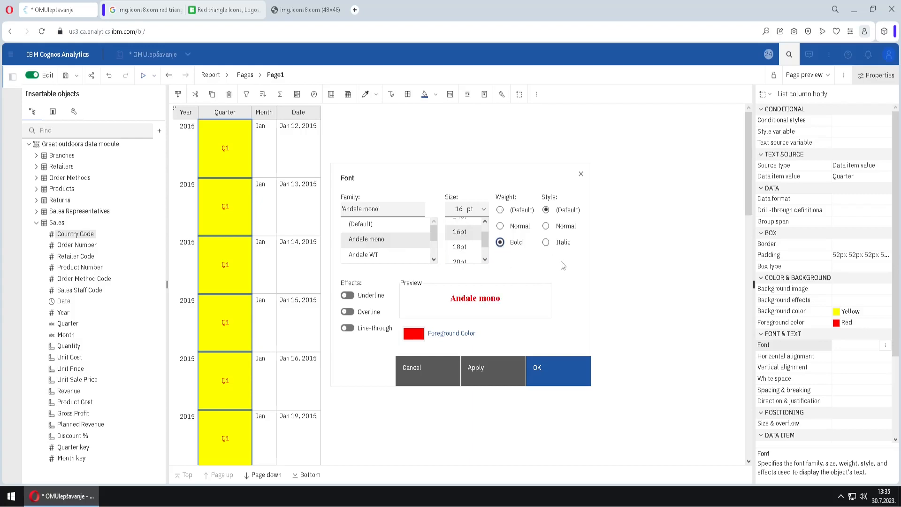
{"action": "left_click", "coordinate": [546, 244]}
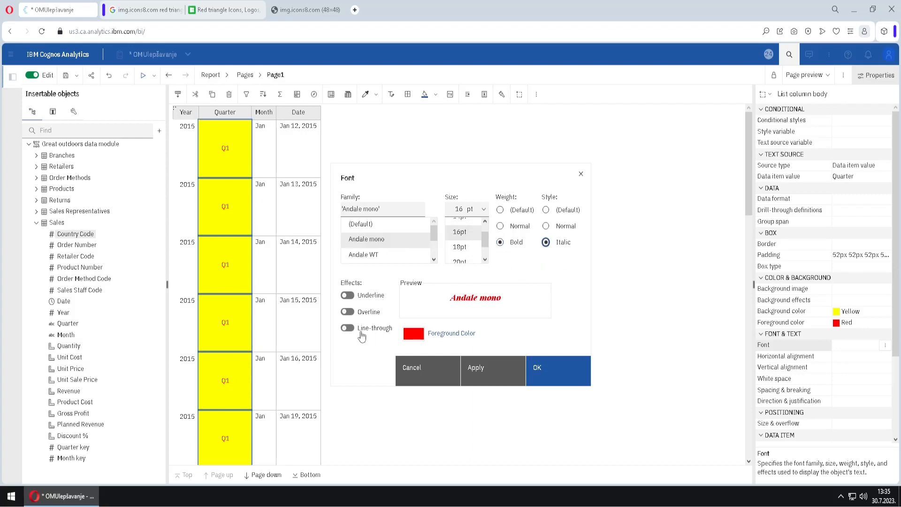
Try the Underline, Overline and Line-through effects on the Quarter font and switch all three off again
{"action": "left_click", "coordinate": [351, 297]}
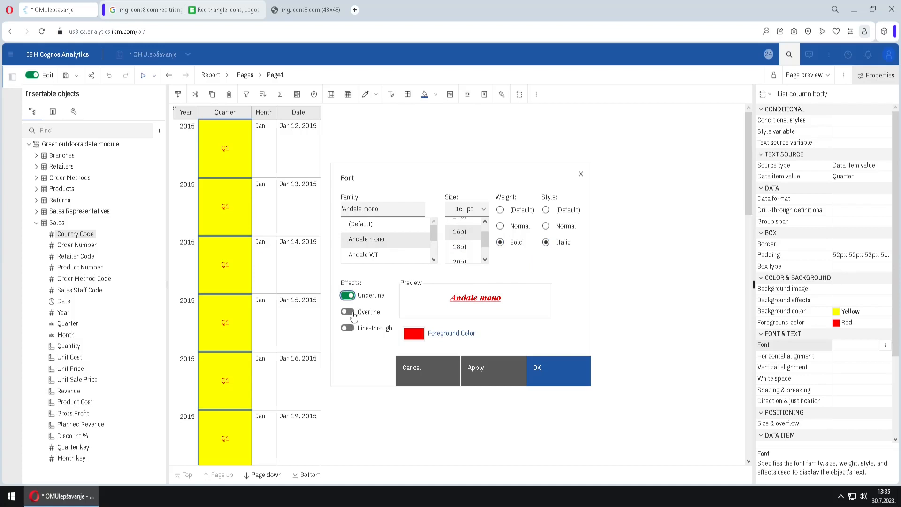
{"action": "left_click", "coordinate": [350, 312]}
{"action": "left_click", "coordinate": [350, 329]}
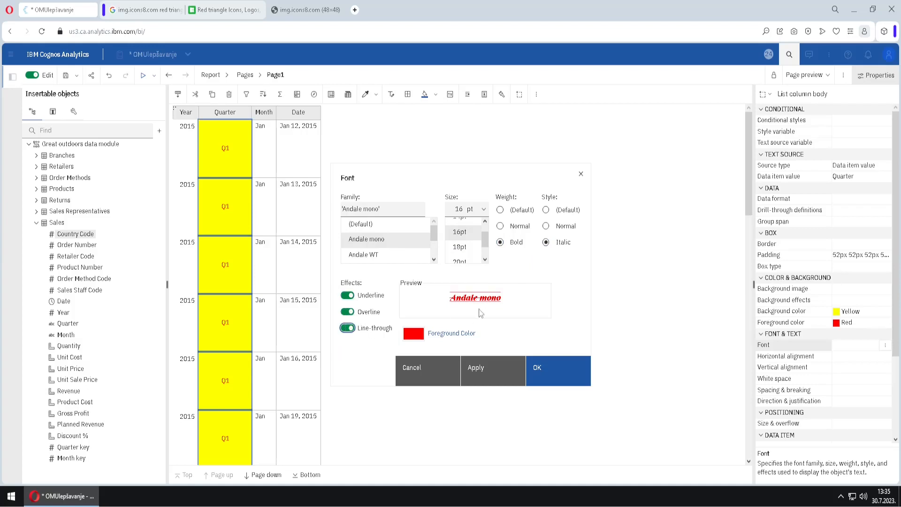
{"action": "left_click", "coordinate": [349, 295]}
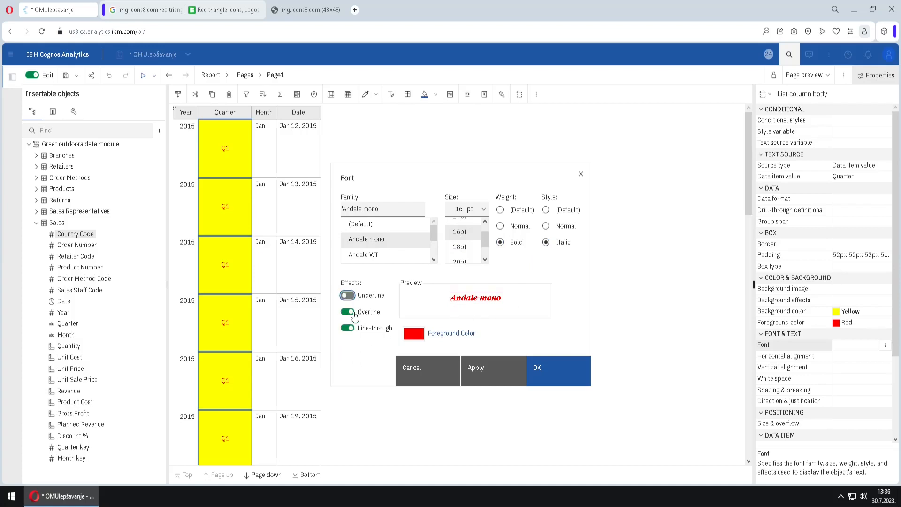
{"action": "left_click", "coordinate": [348, 312]}
{"action": "left_click", "coordinate": [350, 329]}
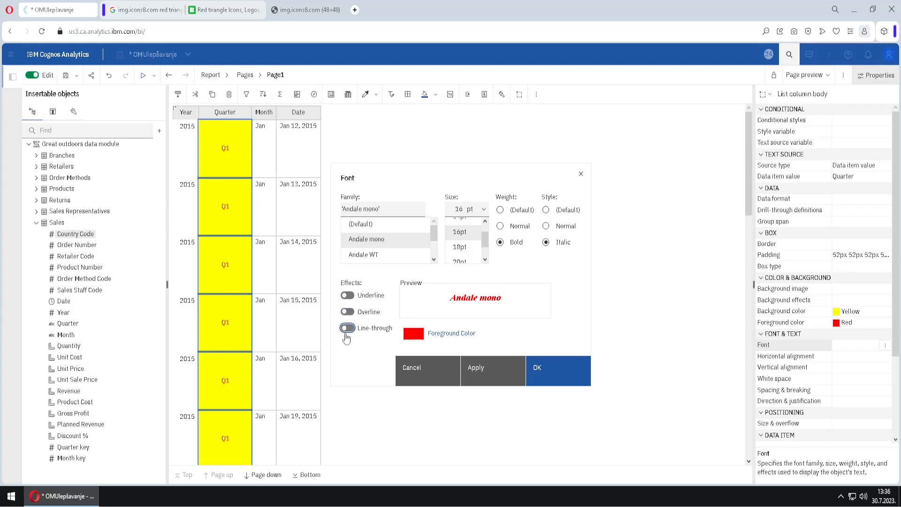
Turn on Underline for the Quarter font, view the foreground color choices without changing them, and apply the font settings
{"action": "left_click", "coordinate": [346, 296]}
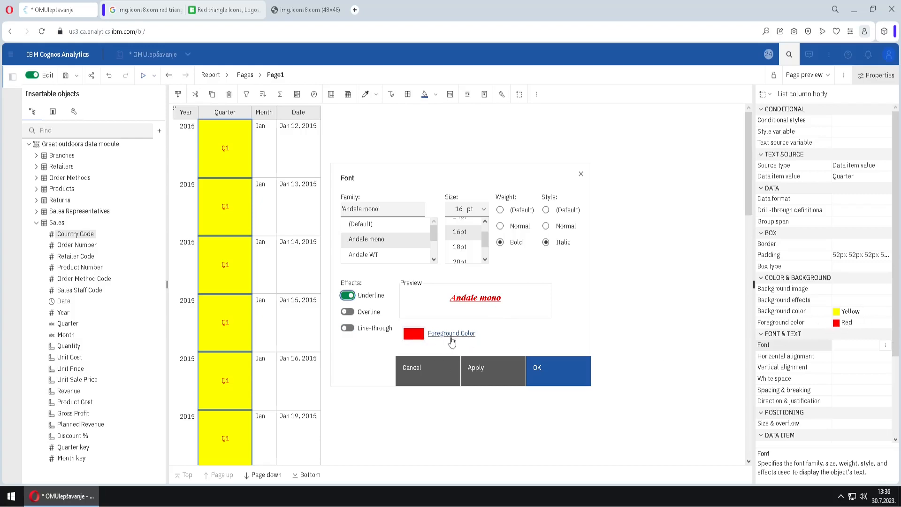
{"action": "left_click", "coordinate": [433, 333]}
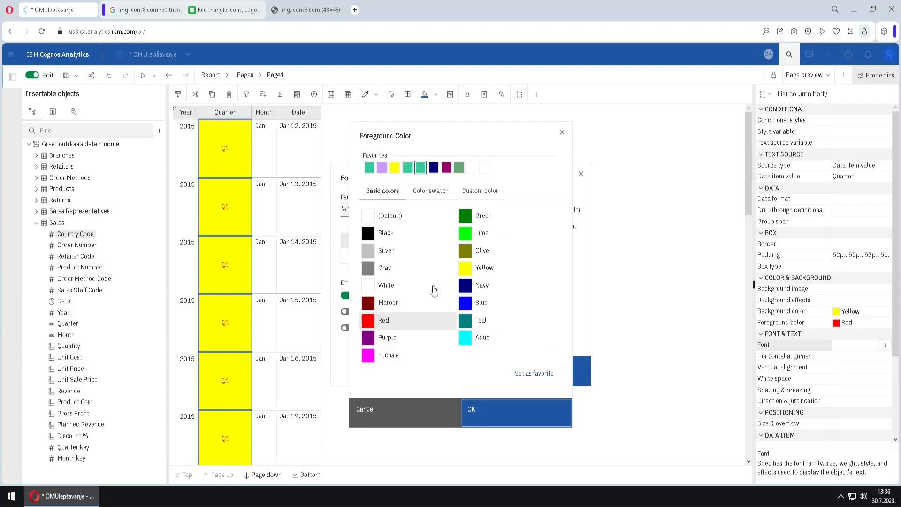
{"action": "left_click", "coordinate": [394, 419]}
{"action": "left_click", "coordinate": [563, 371]}
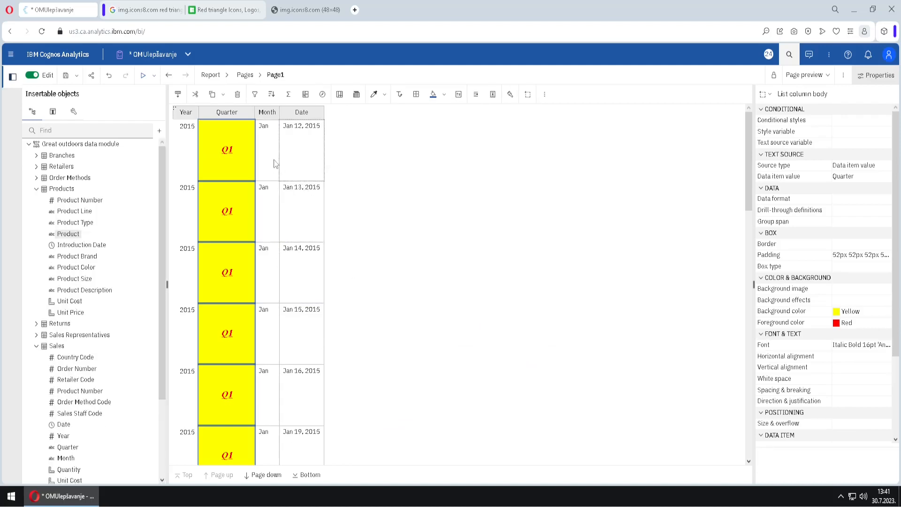
Set the Month column body's horizontal alignment to Right and review the other alignment options
{"action": "left_click", "coordinate": [274, 162]}
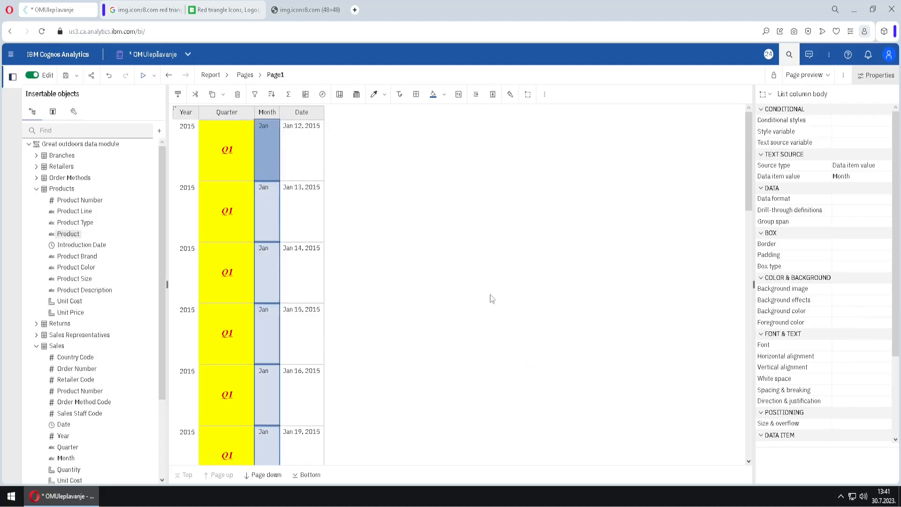
{"action": "left_click", "coordinate": [872, 358]}
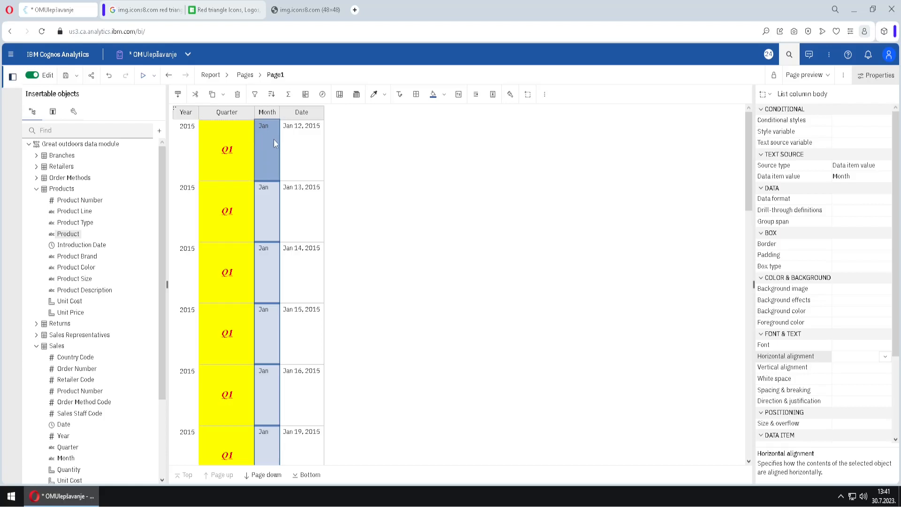
{"action": "left_click", "coordinate": [883, 358]}
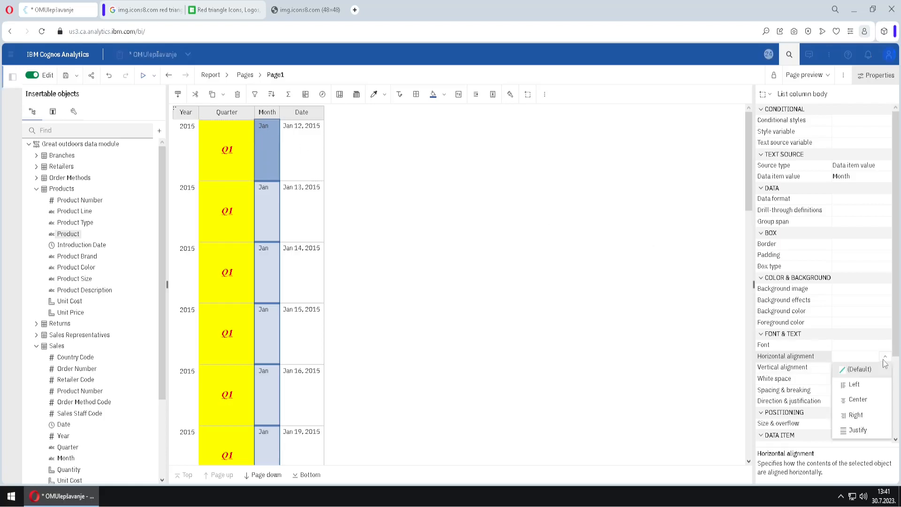
{"action": "left_click", "coordinate": [877, 418]}
{"action": "left_click", "coordinate": [278, 141]}
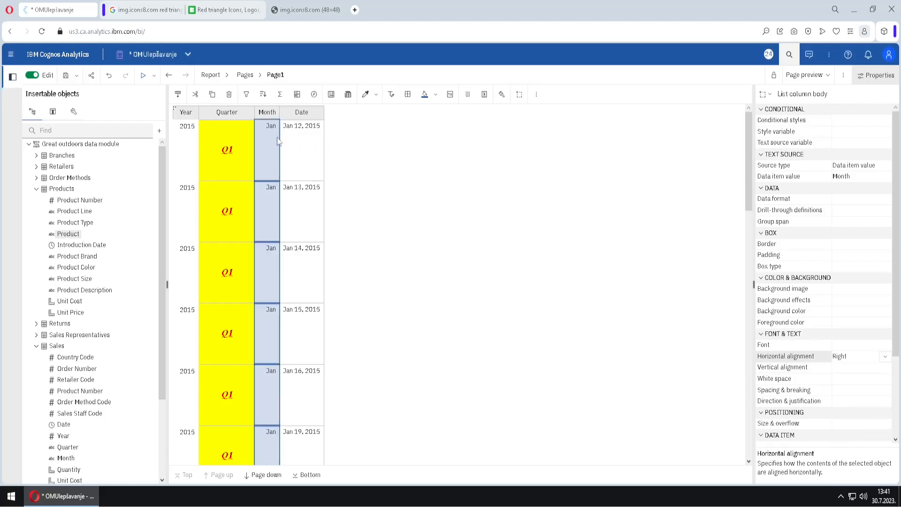
{"action": "left_click", "coordinate": [886, 357]}
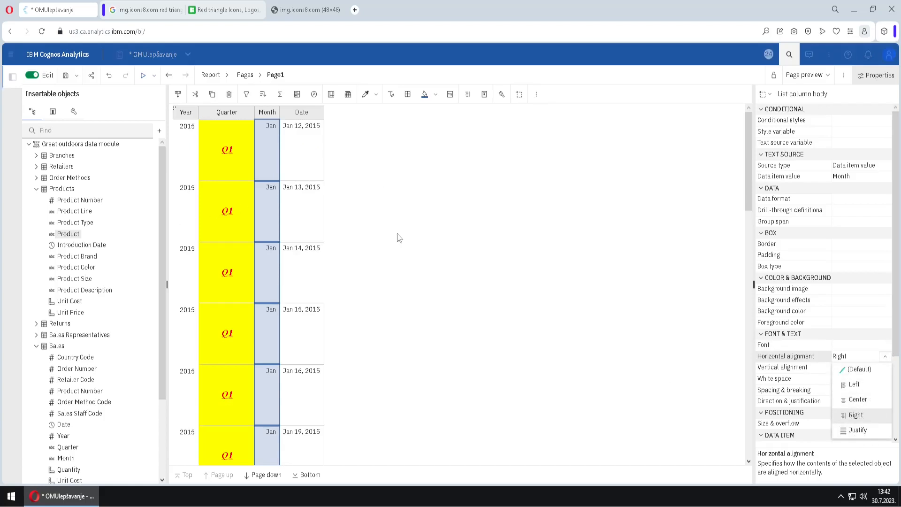
{"action": "left_click", "coordinate": [783, 368]}
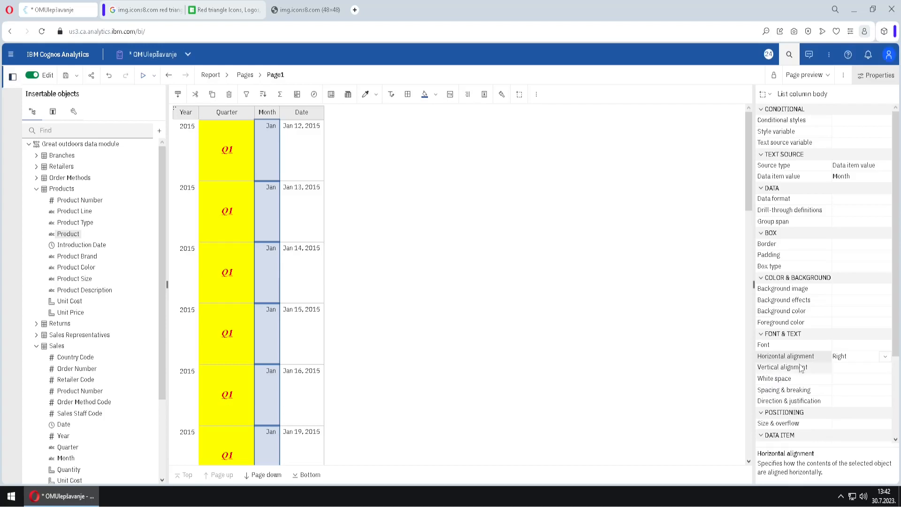
Try Bottom vertical alignment on the Month column body and settle on Middle
{"action": "left_click", "coordinate": [885, 369]}
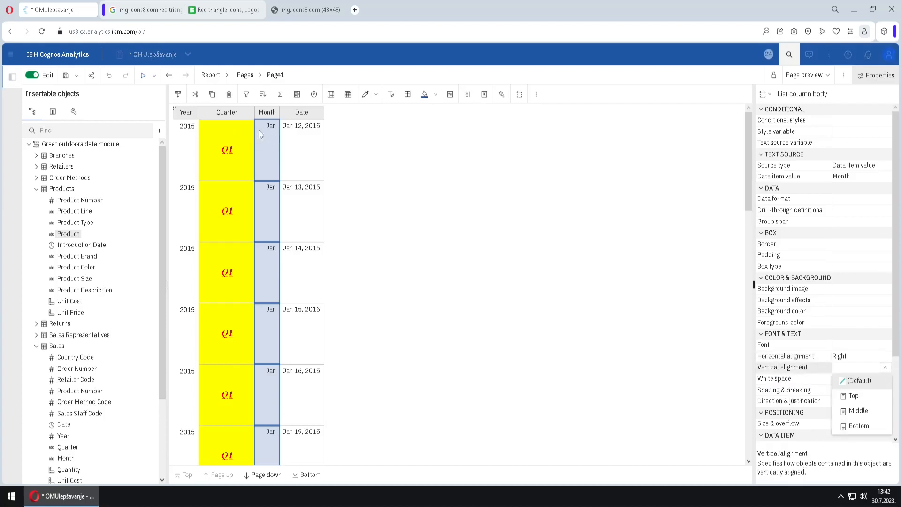
{"action": "left_click", "coordinate": [859, 426]}
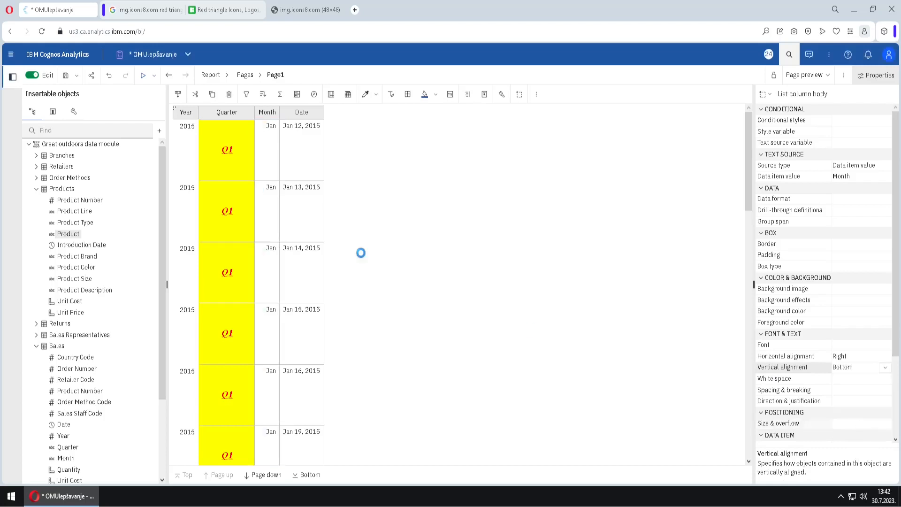
{"action": "left_click", "coordinate": [886, 368]}
{"action": "left_click", "coordinate": [858, 411]}
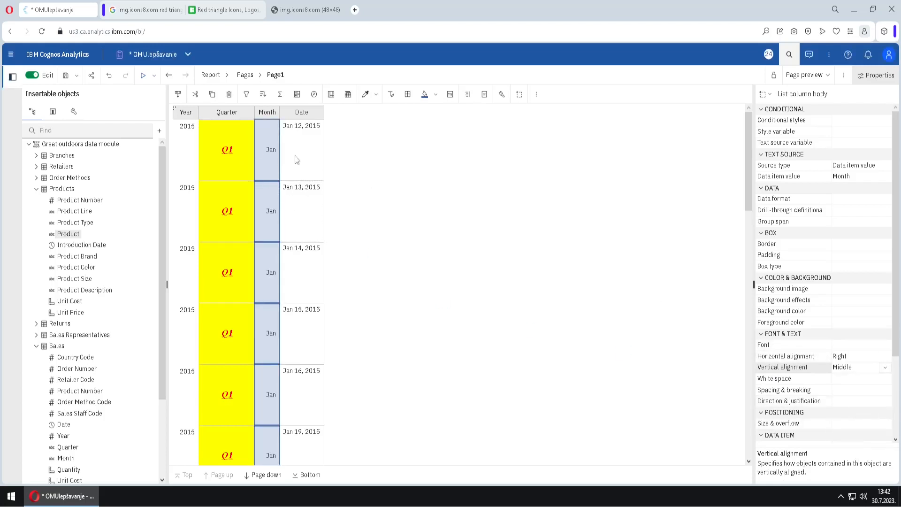